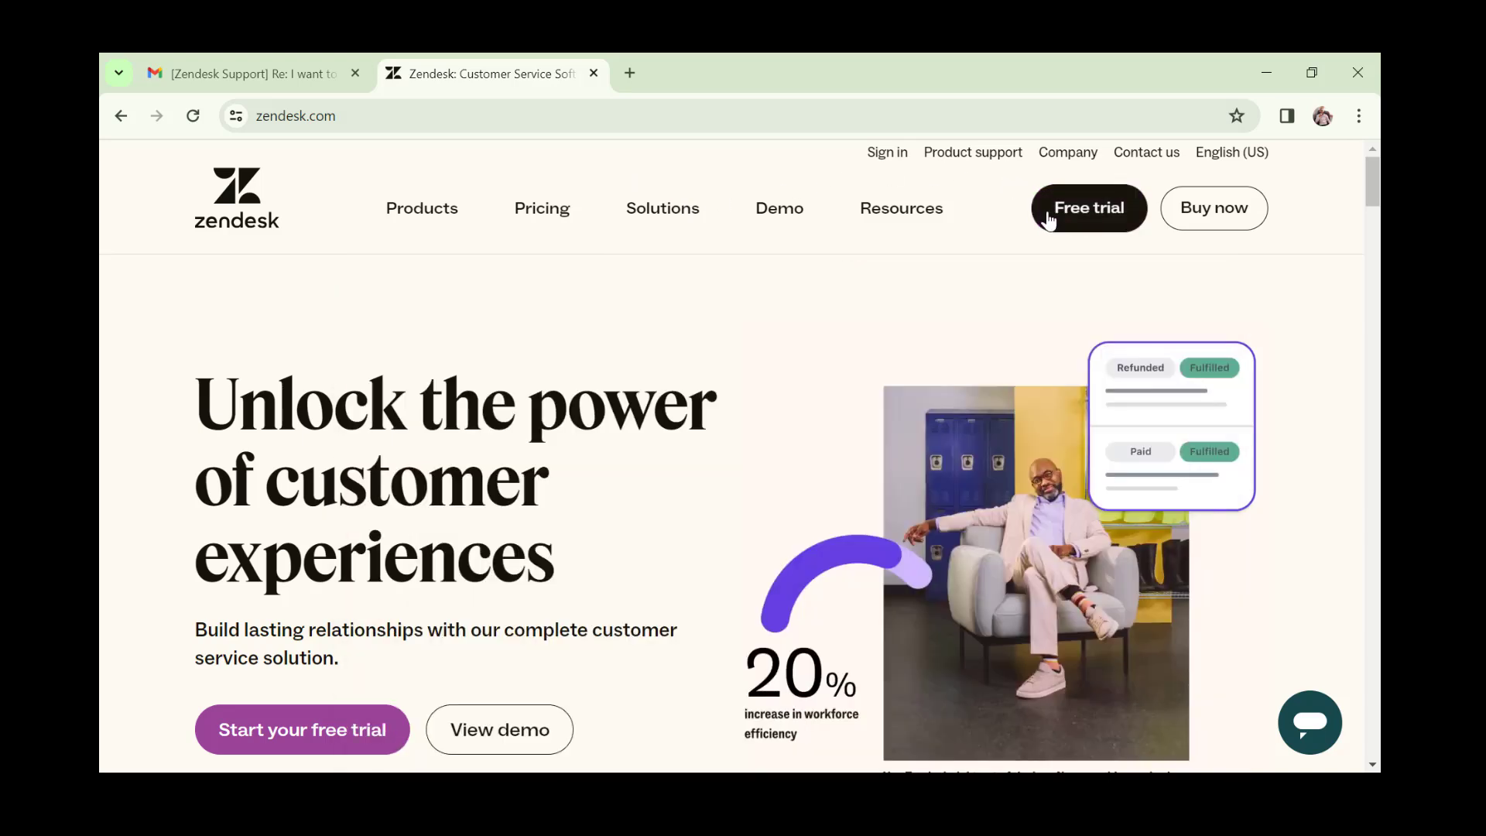
Start a free Zendesk trial registration and submit the work email, first name, last name and phone number
{"action": "left_click", "coordinate": [1085, 219]}
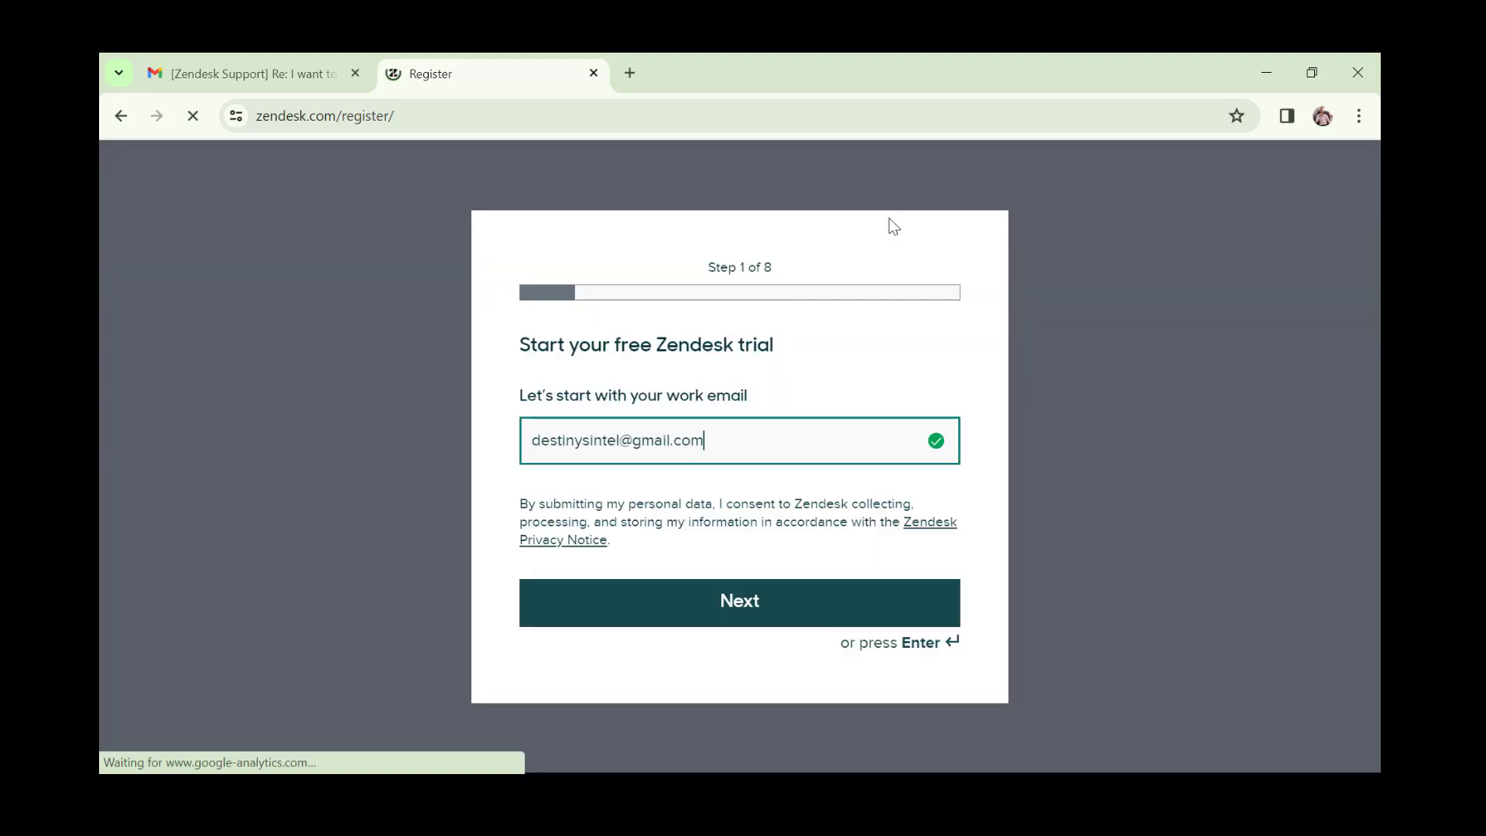
{"action": "left_click", "coordinate": [728, 405]}
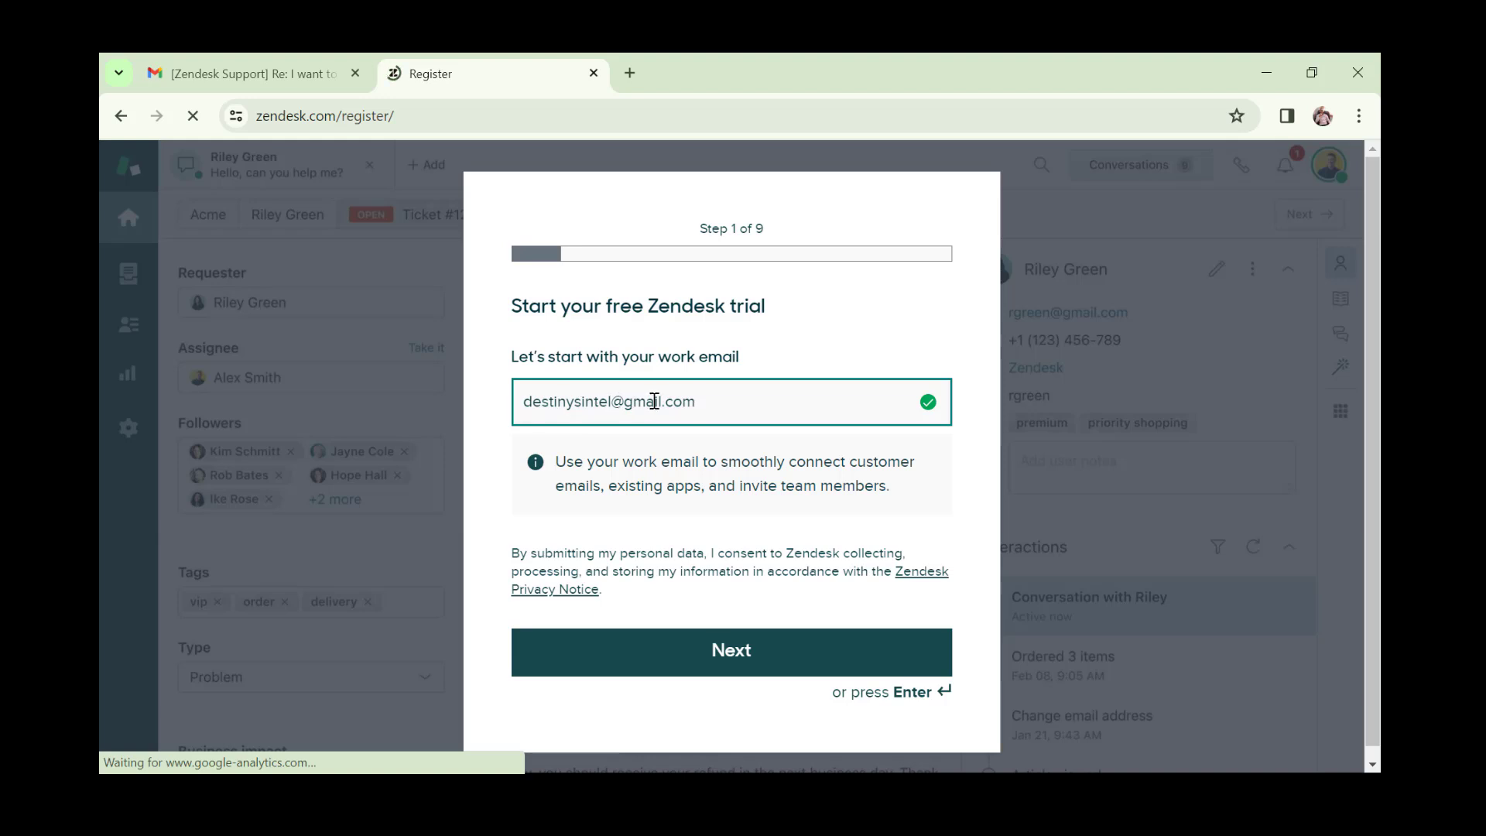
{"action": "left_click", "coordinate": [713, 654]}
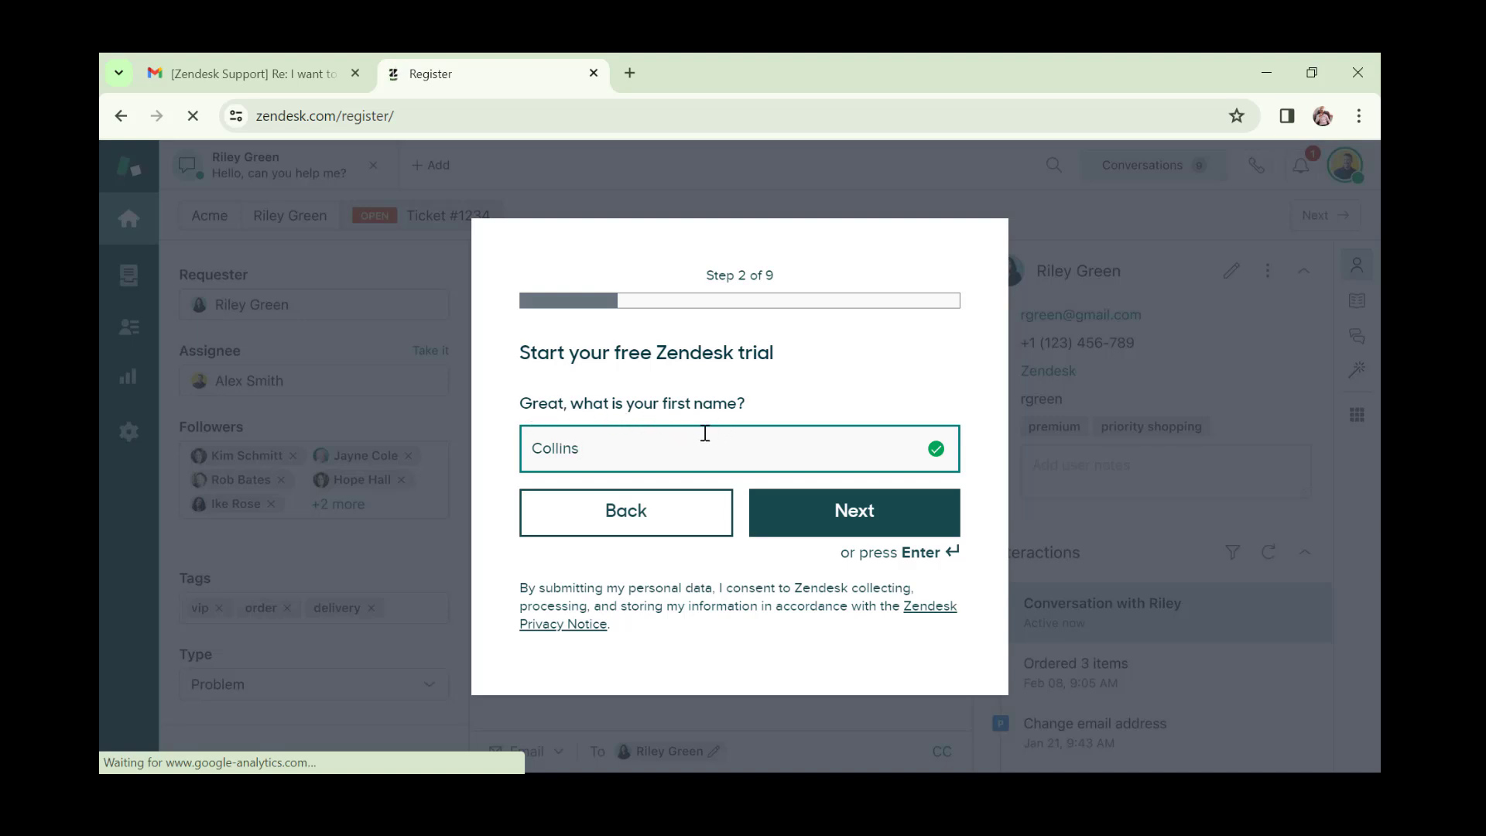
{"action": "left_click", "coordinate": [825, 520]}
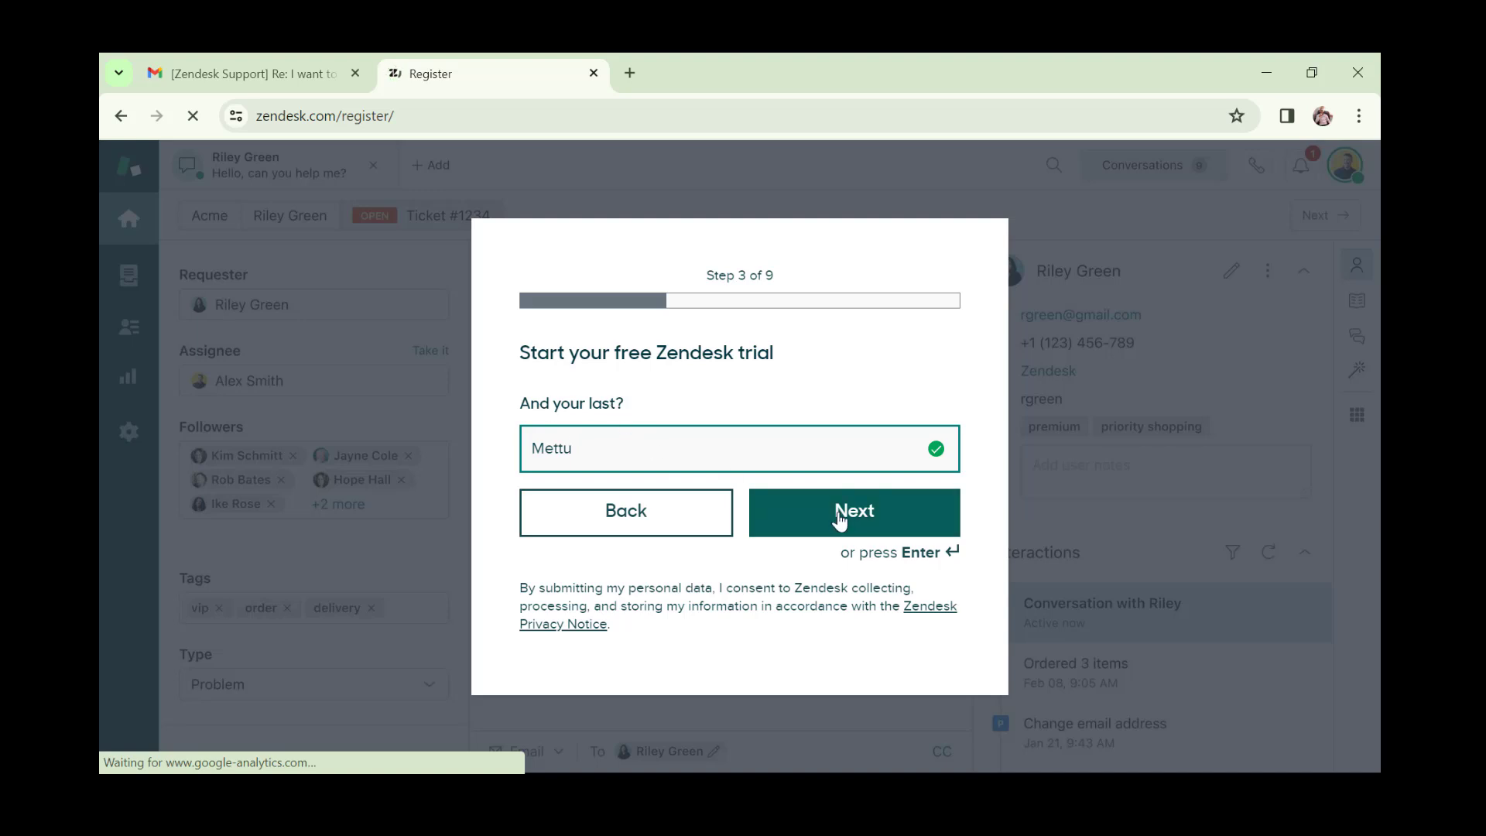
{"action": "left_click", "coordinate": [840, 519]}
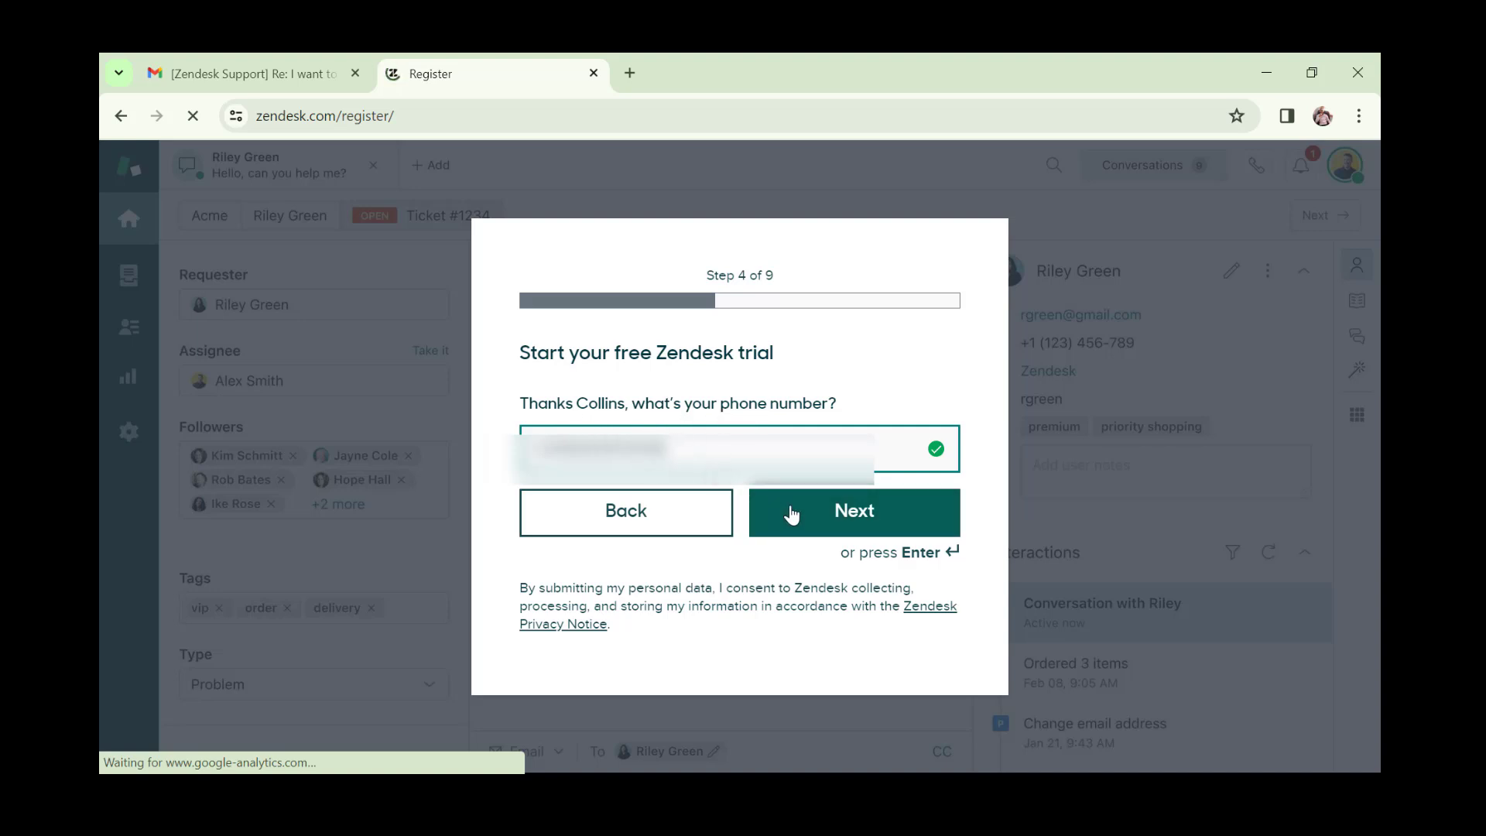
{"action": "left_click", "coordinate": [816, 524]}
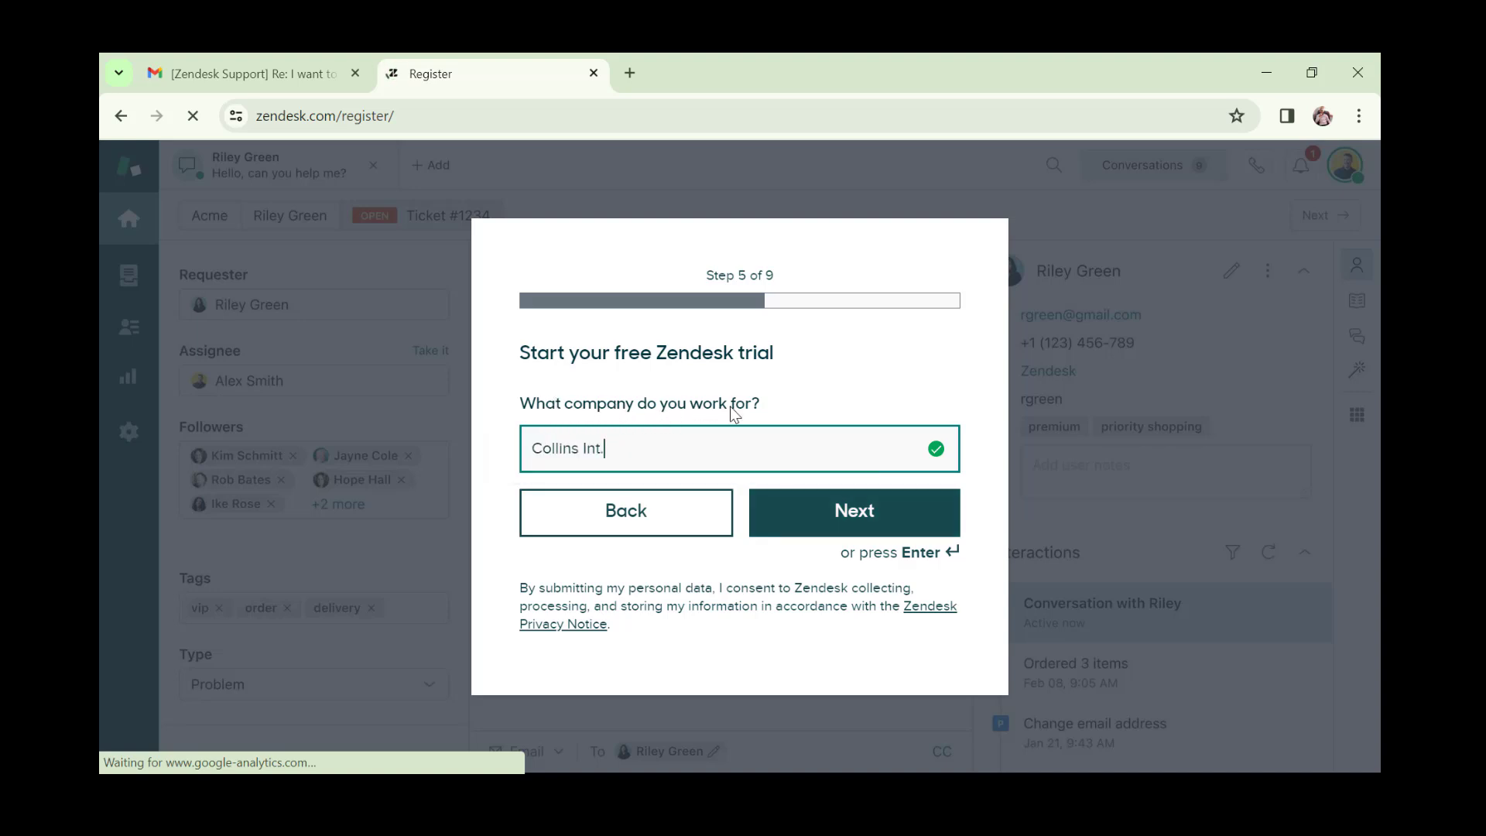
Register the company as Collins Int. with 1-9 employees and English as the language
{"action": "left_click", "coordinate": [845, 520]}
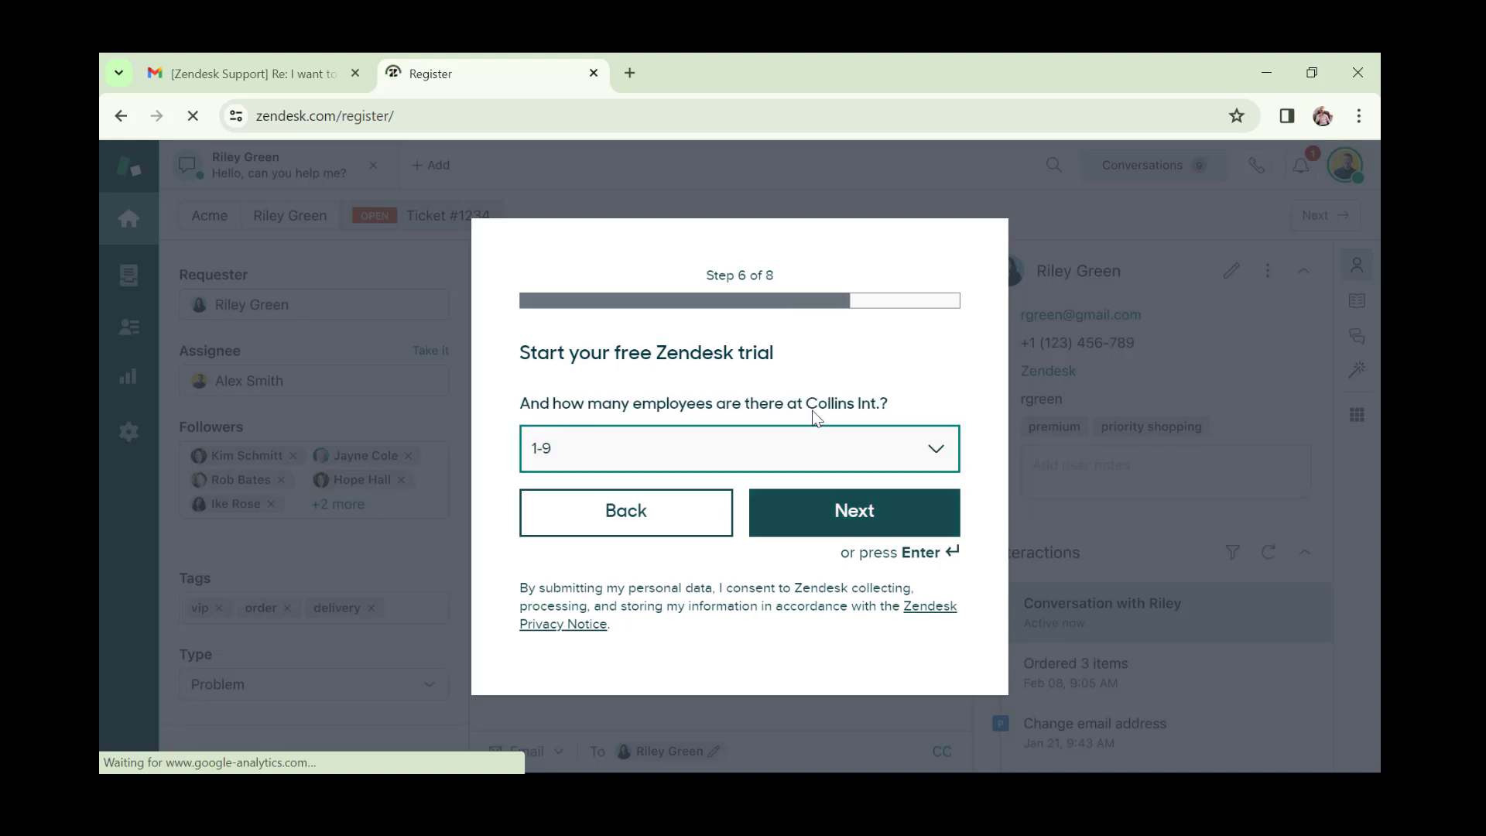
{"action": "left_click", "coordinate": [724, 463]}
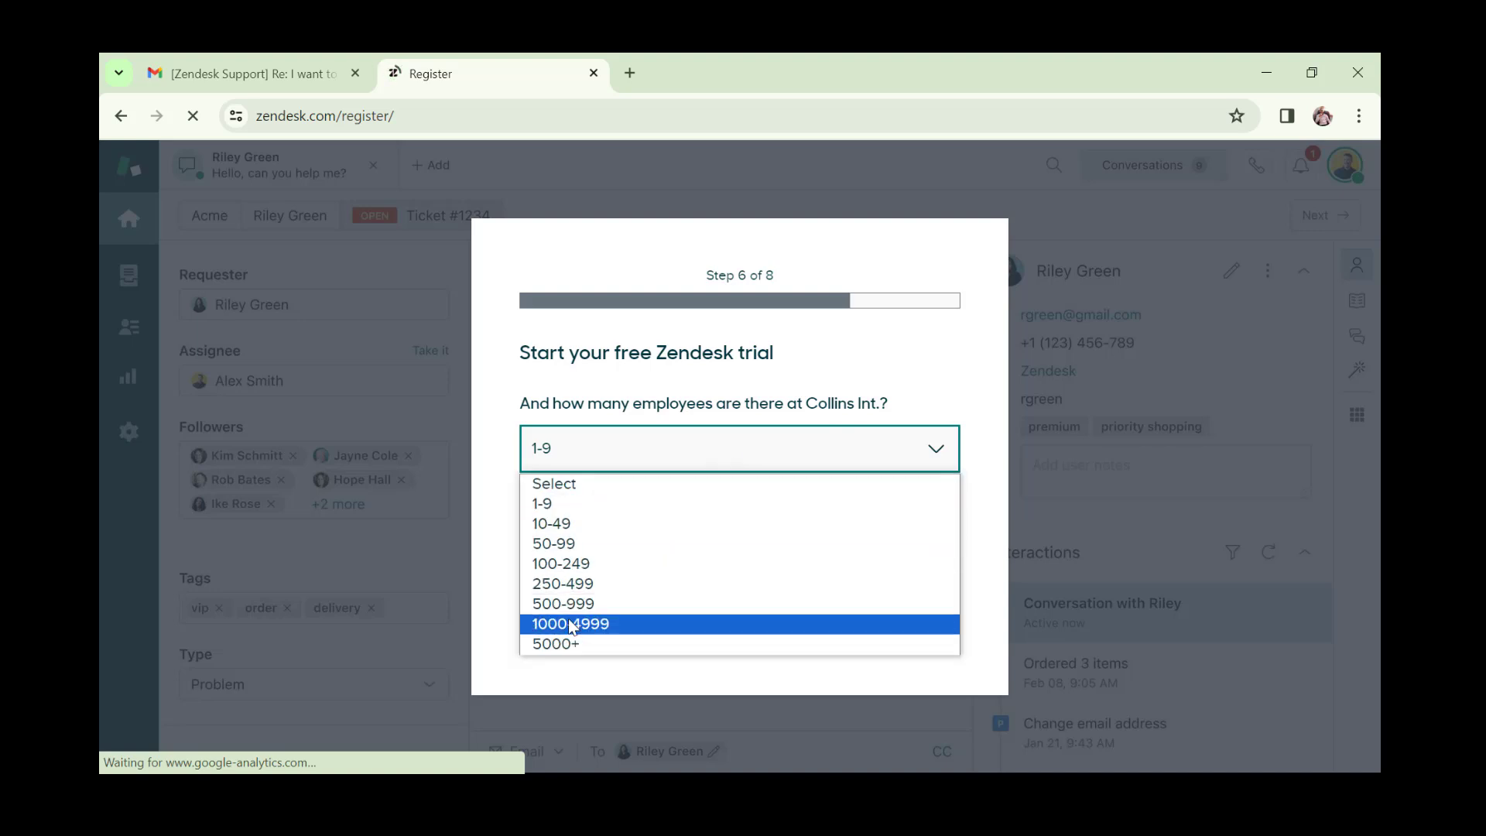
{"action": "left_click", "coordinate": [586, 506]}
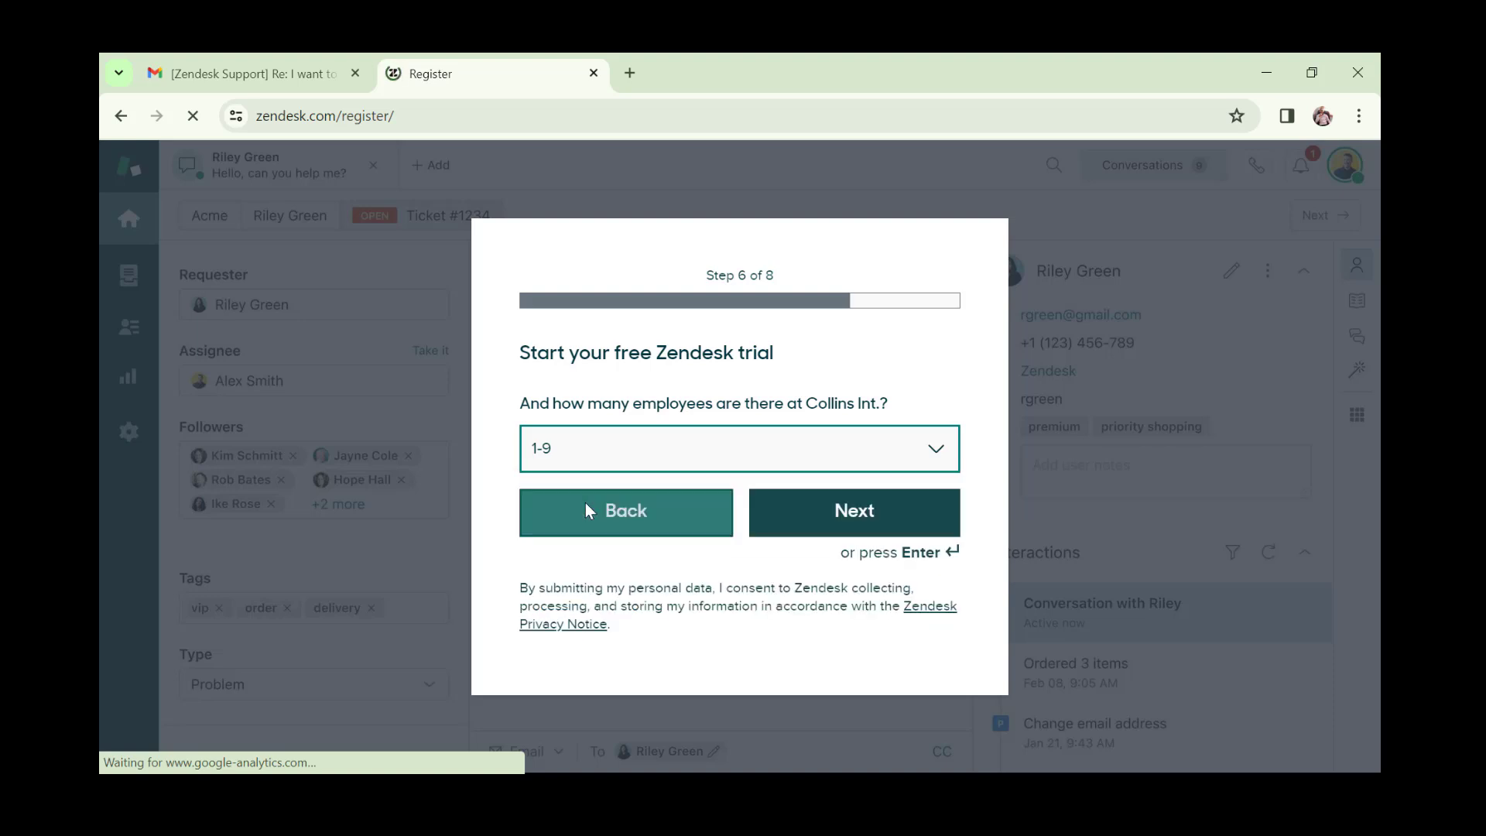
{"action": "left_click", "coordinate": [823, 524]}
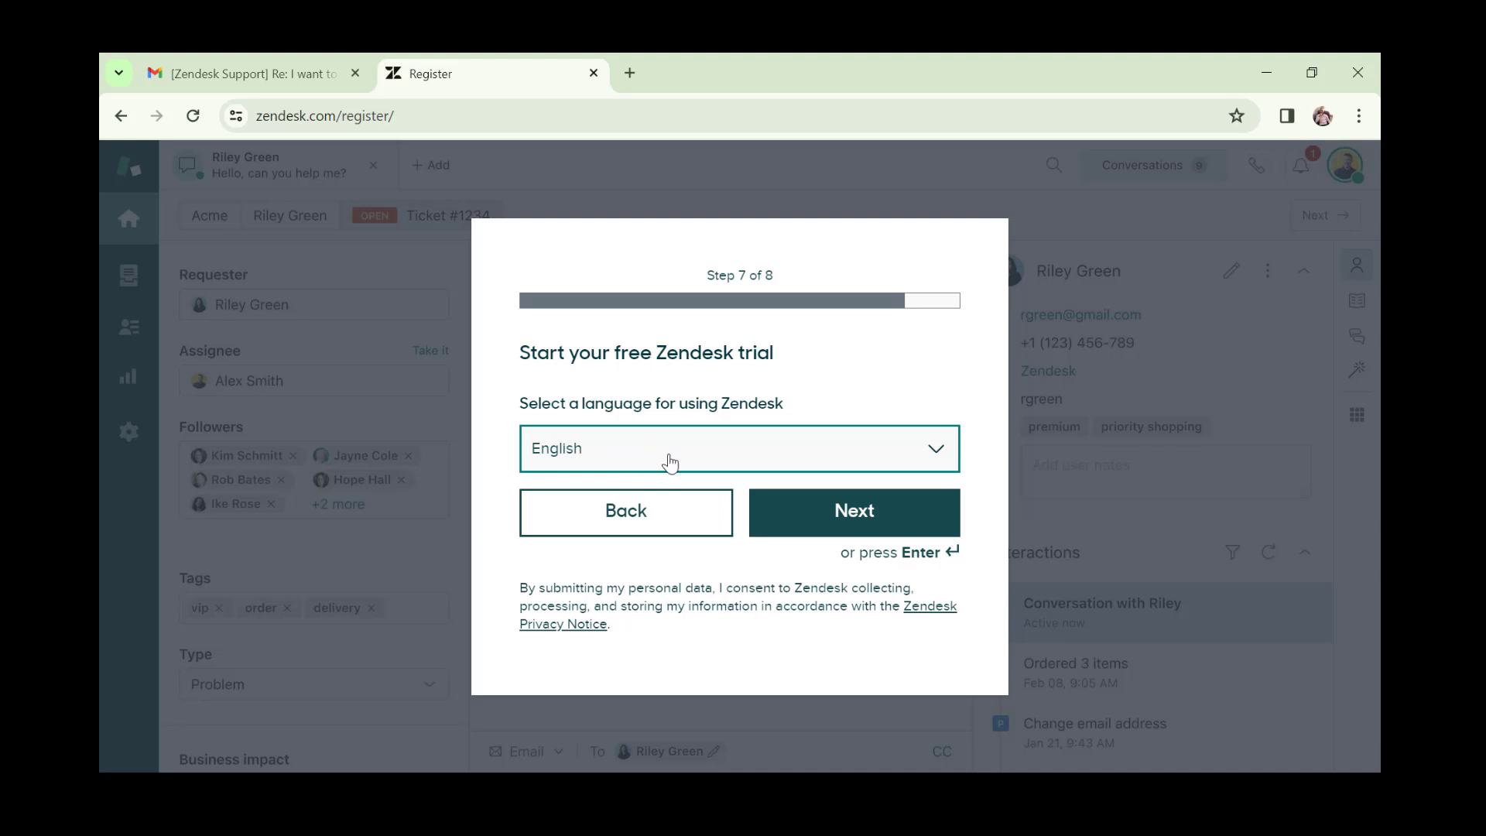
{"action": "left_click", "coordinate": [852, 521]}
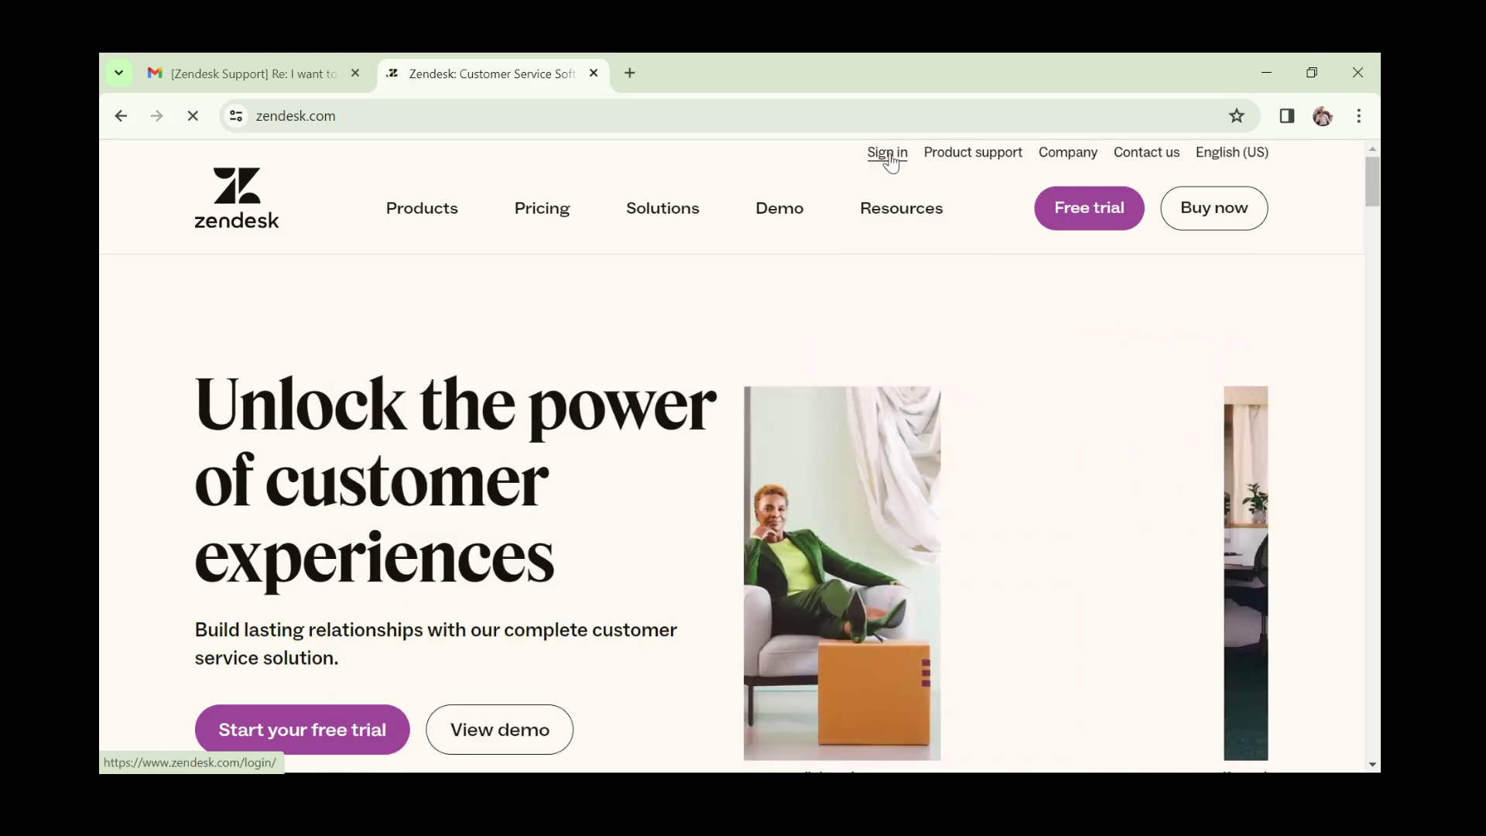
Sign in to the collinsint Zendesk account with the saved email and password
{"action": "left_click", "coordinate": [887, 153]}
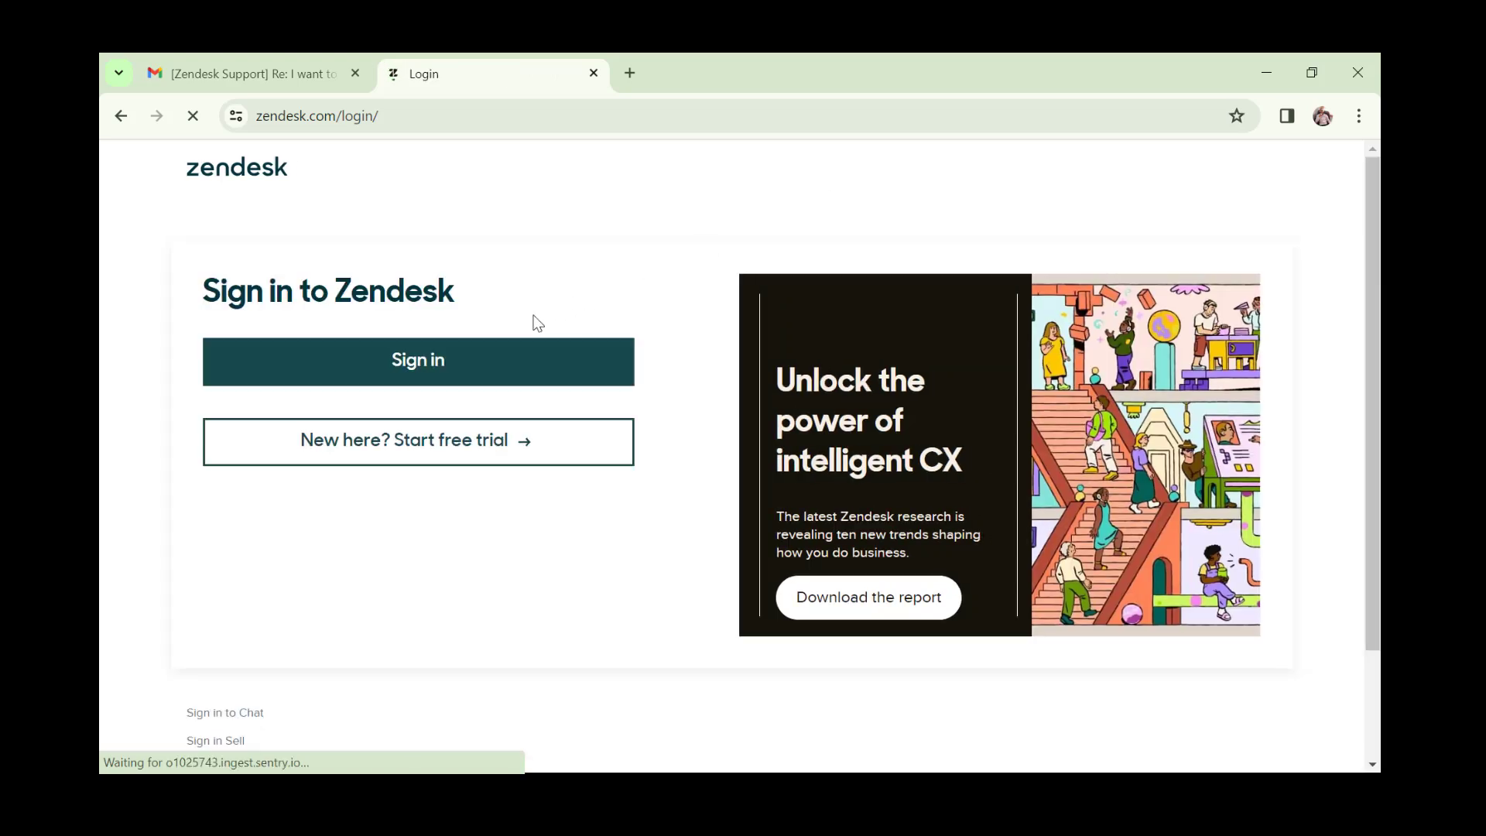
{"action": "left_click", "coordinate": [418, 360]}
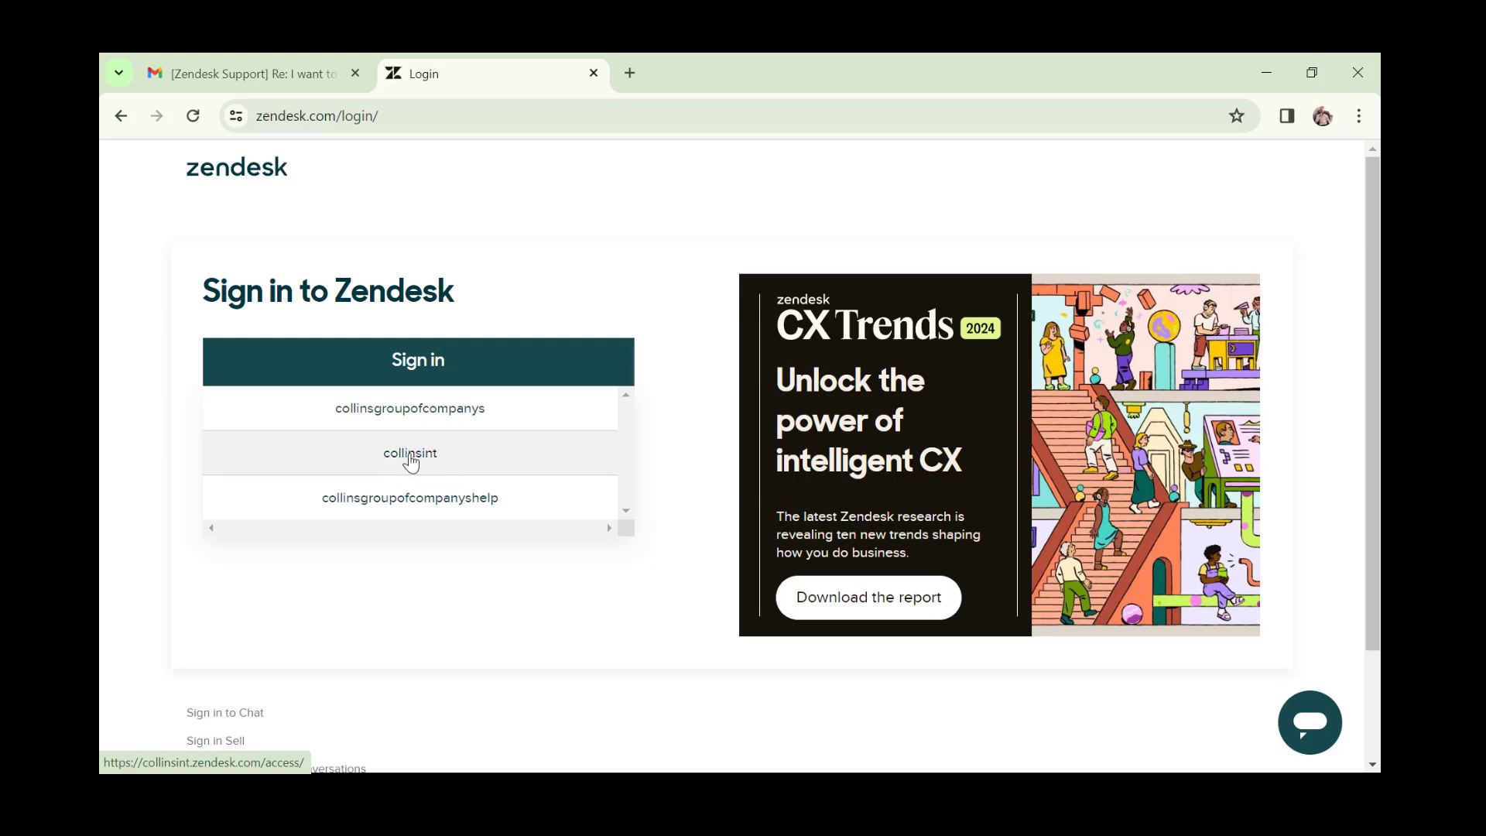
{"action": "left_click", "coordinate": [412, 463]}
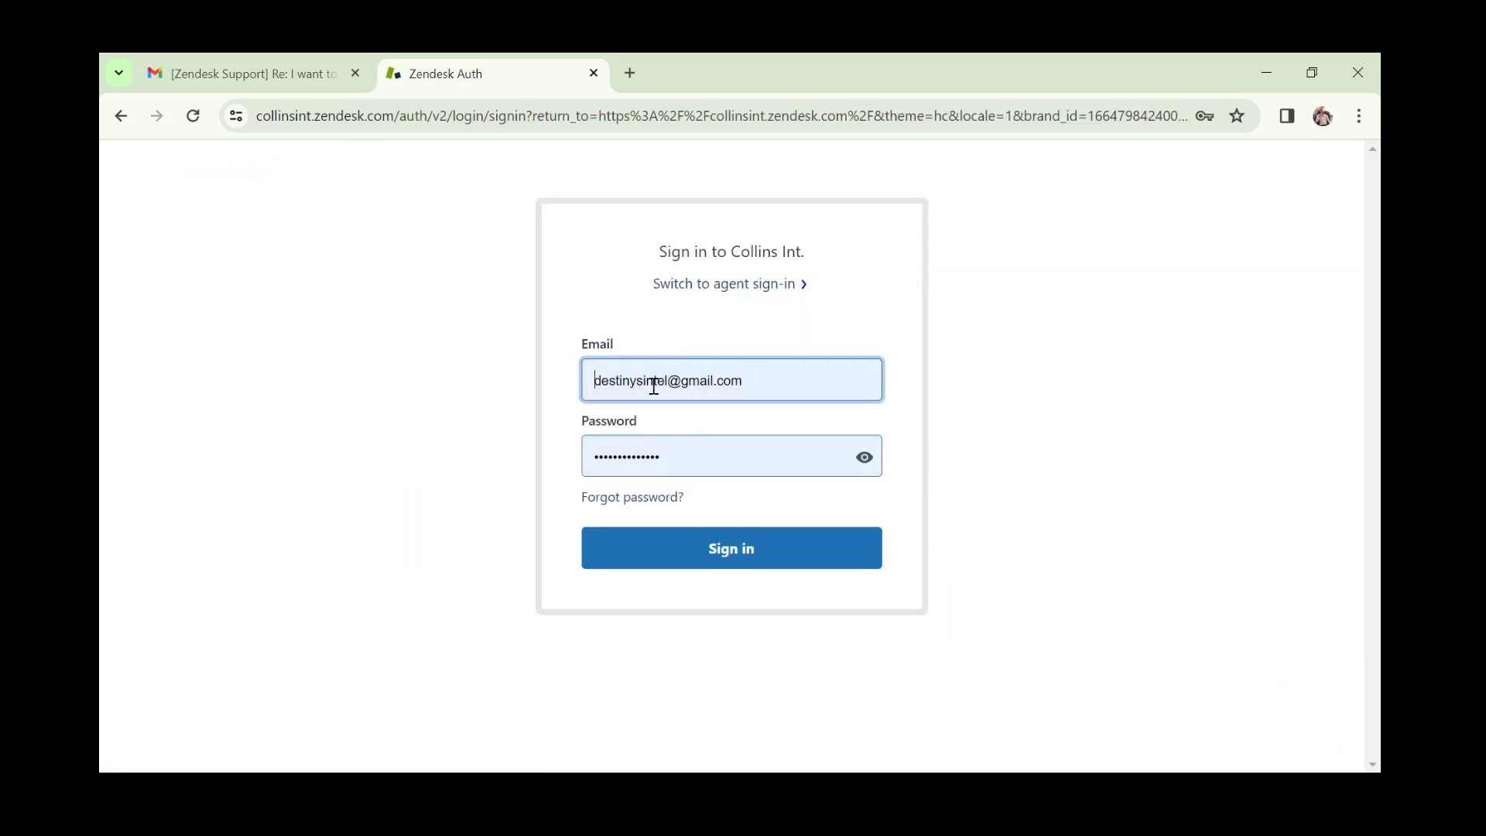
{"action": "left_click", "coordinate": [735, 559]}
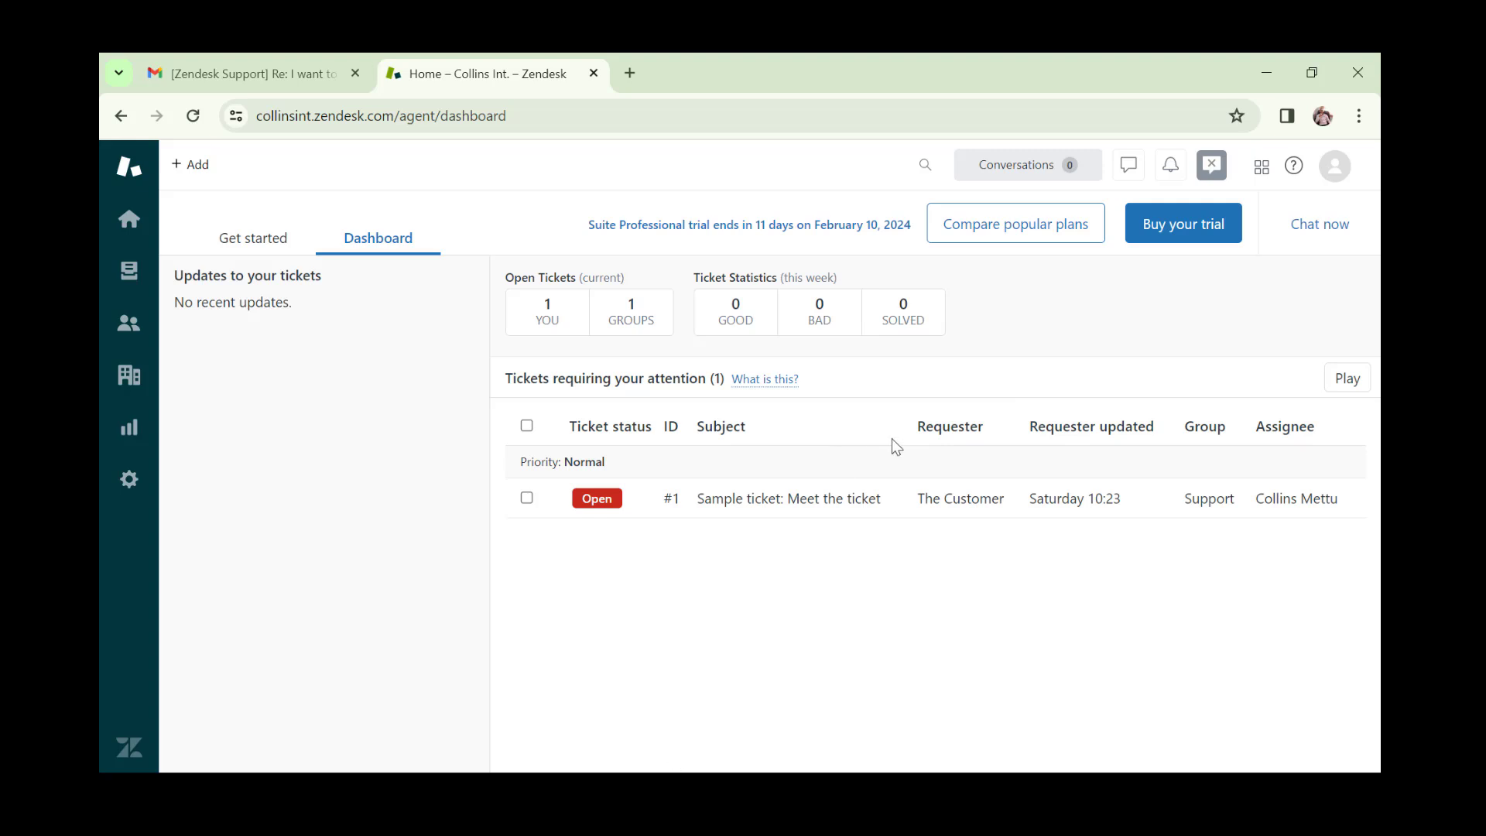
Switch to the Word document about Zendesk and read through its list of key features and components
{"action": "key", "text": "alt+Tab"}
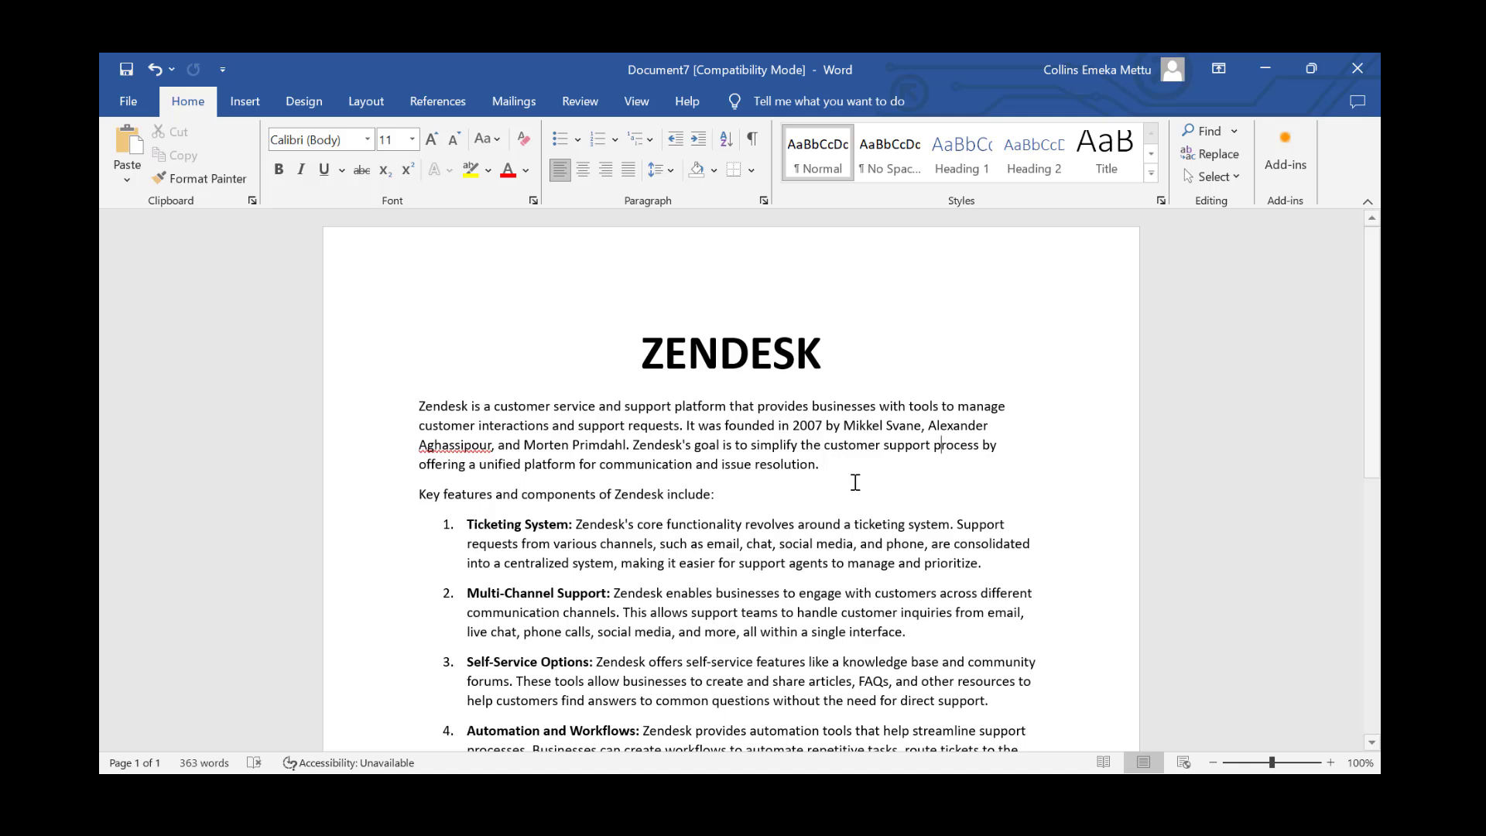
{"action": "left_click_drag", "start_coordinate": [1375, 367], "coordinate": [1376, 490]}
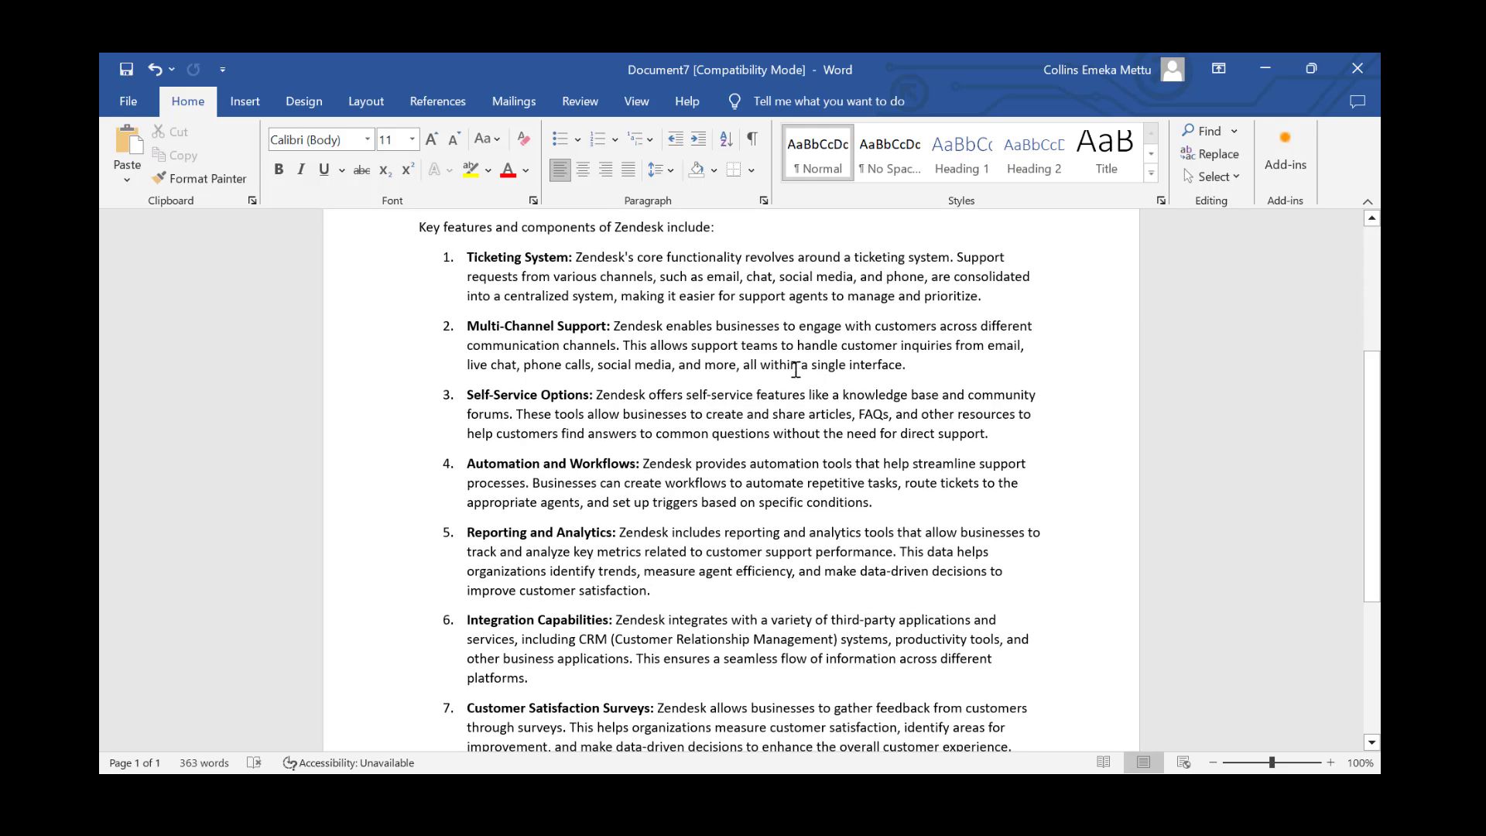
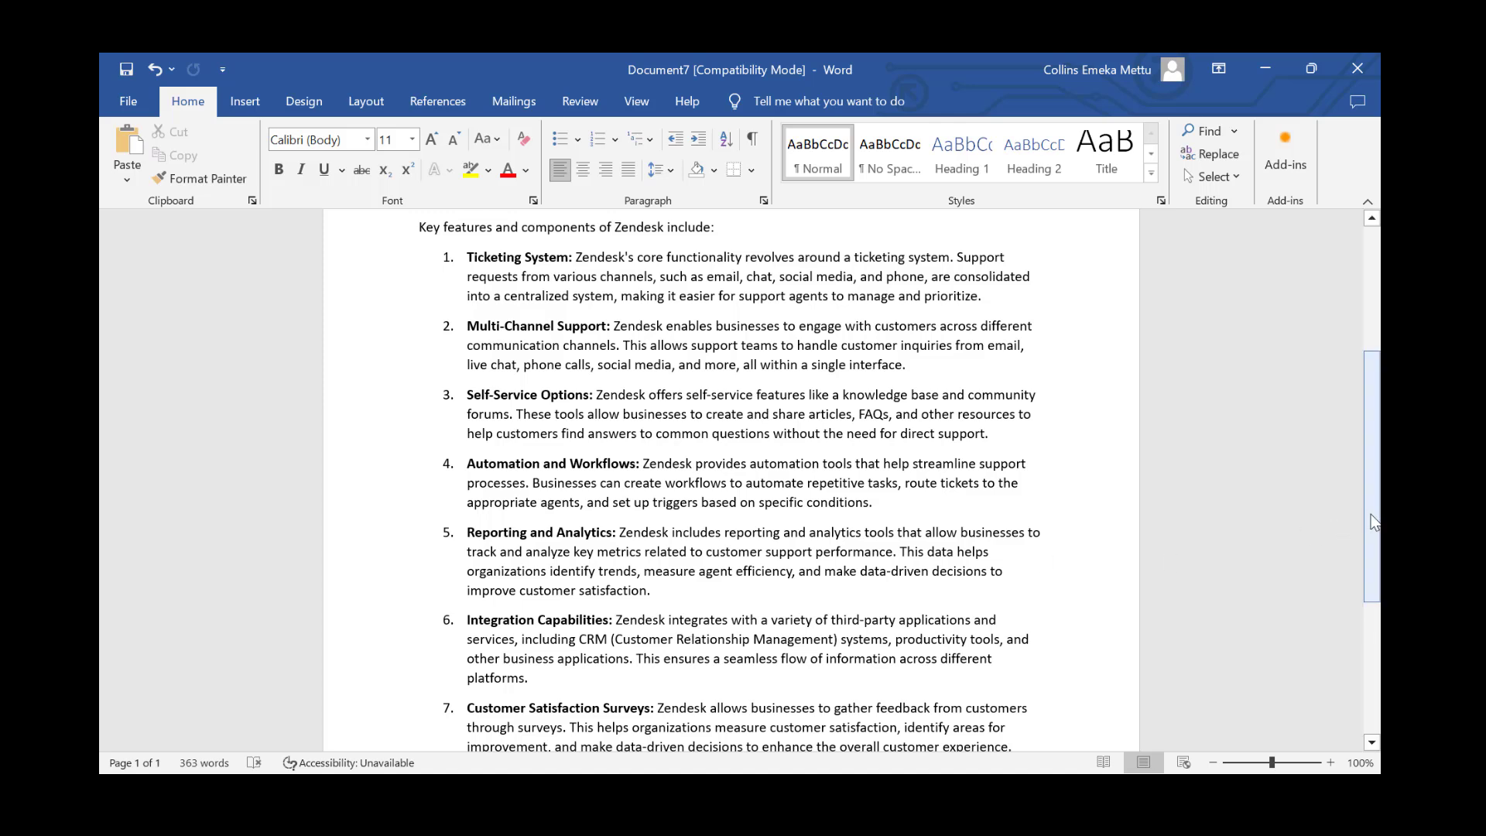
{"action": "scroll", "coordinate": [1368, 541], "scroll_direction": "down", "scroll_amount": 1}
{"action": "left_click_drag", "start_coordinate": [1369, 534], "coordinate": [1370, 575]}
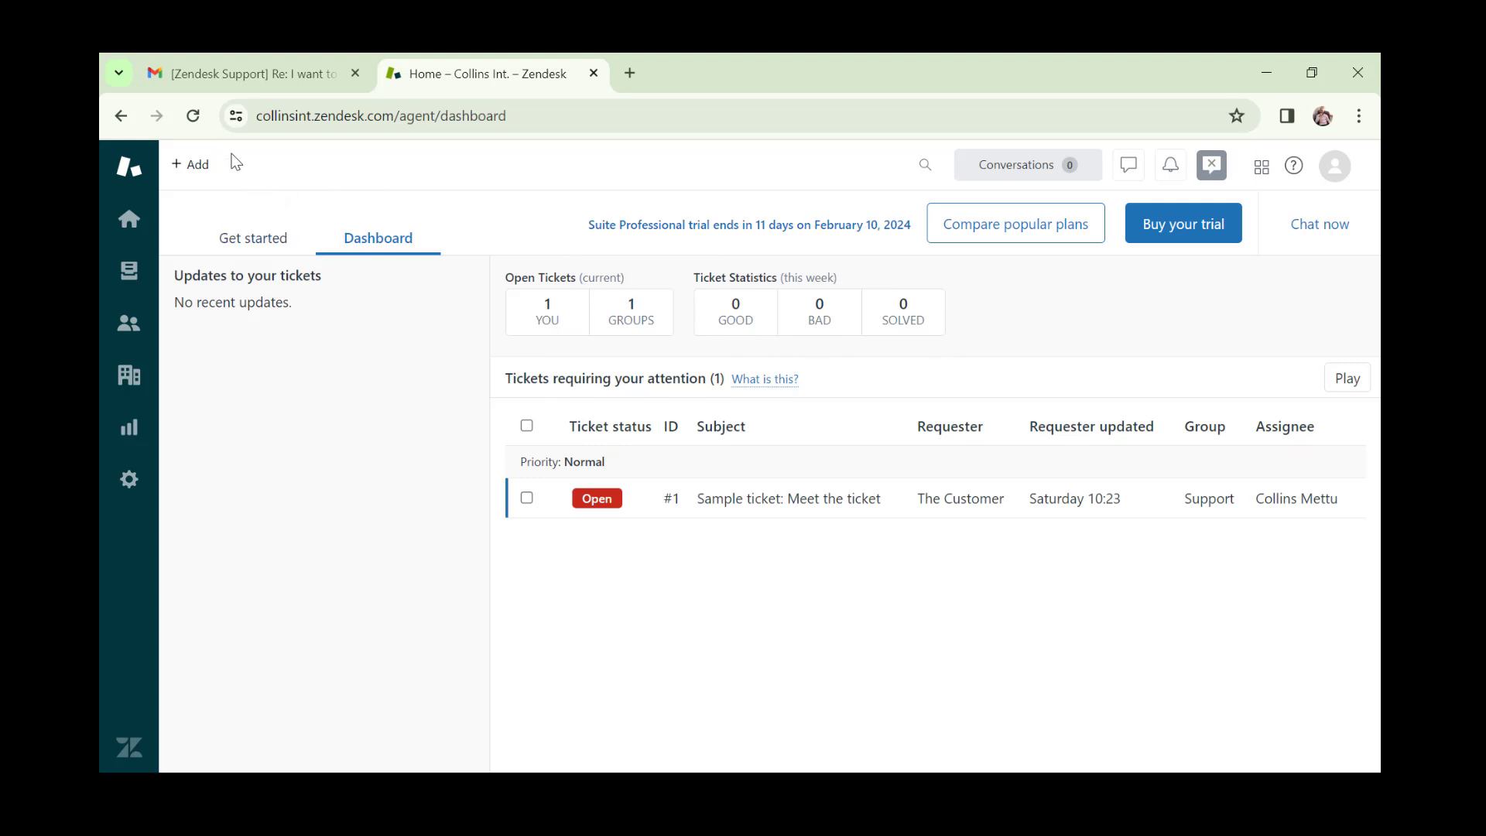
Back in Zendesk, look at the Get started page and the unsolved tickets view, dismissing the views tip
{"action": "left_click", "coordinate": [198, 165]}
{"action": "left_click", "coordinate": [130, 223]}
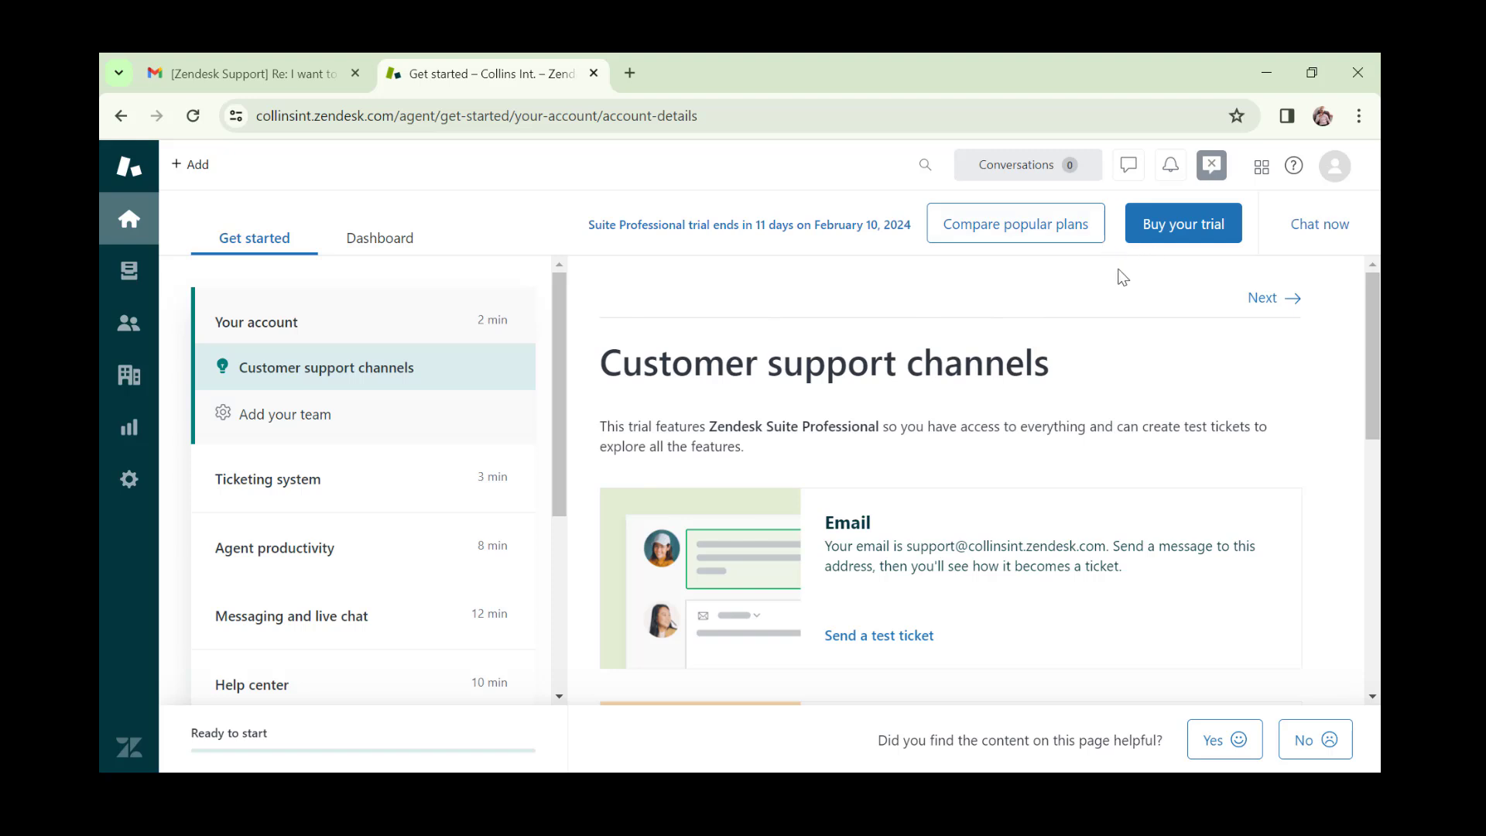
{"action": "left_click", "coordinate": [130, 273]}
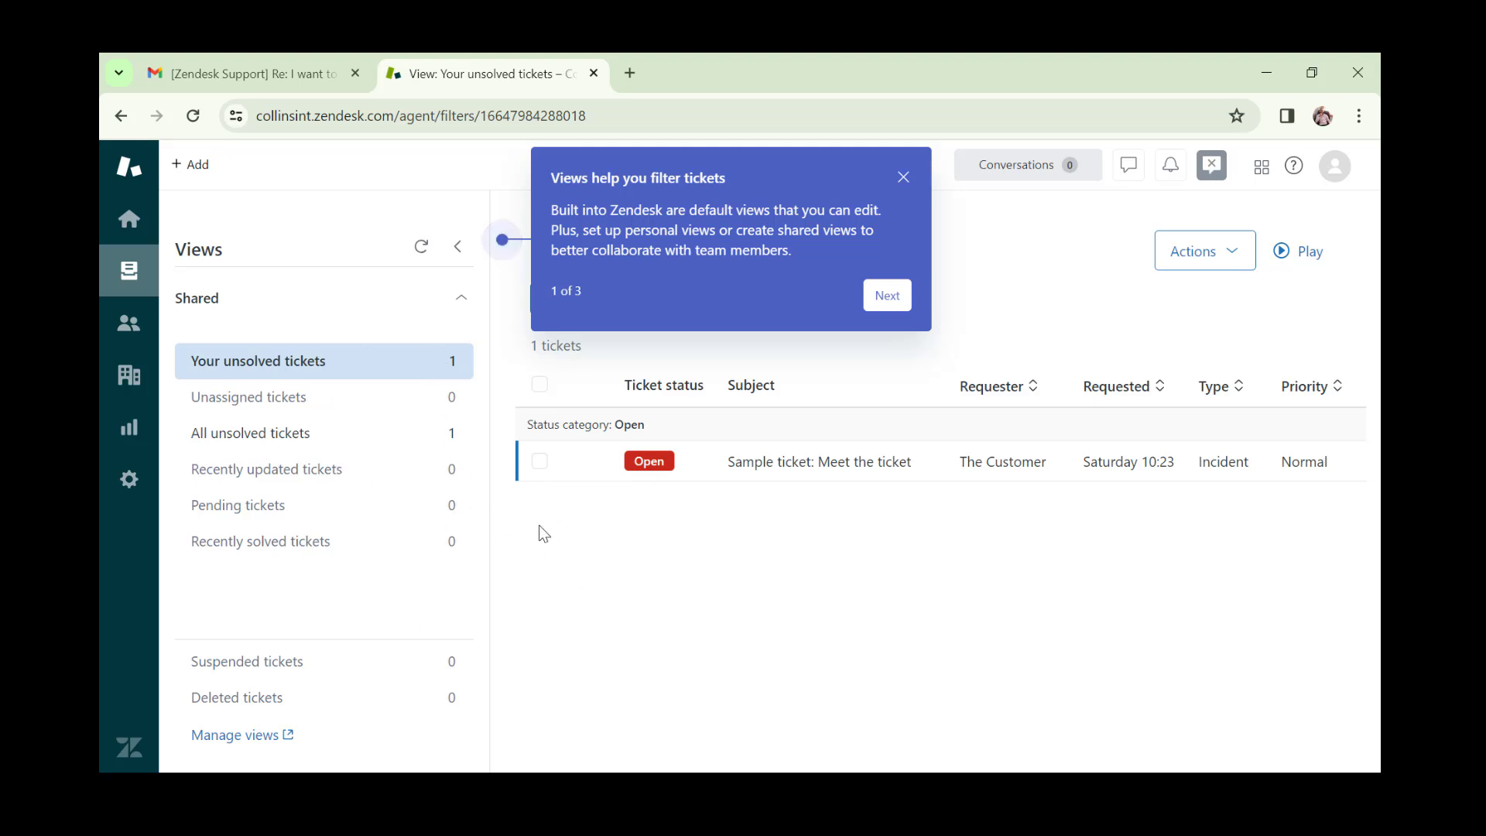
{"action": "key", "text": "Escape"}
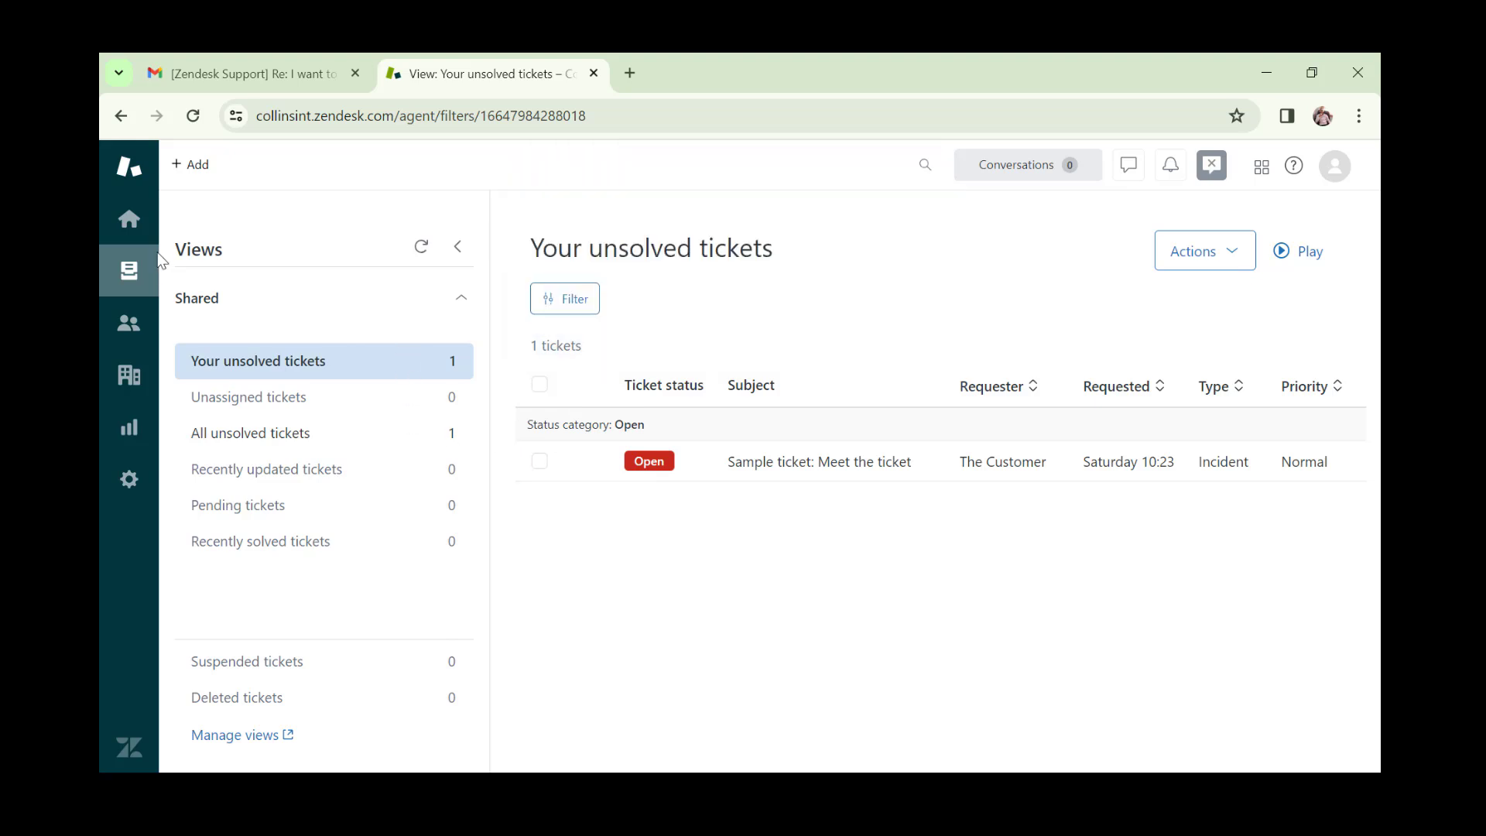
View the Customers and Organizations lists, dismissing the introductory notice on each page
{"action": "left_click", "coordinate": [129, 326]}
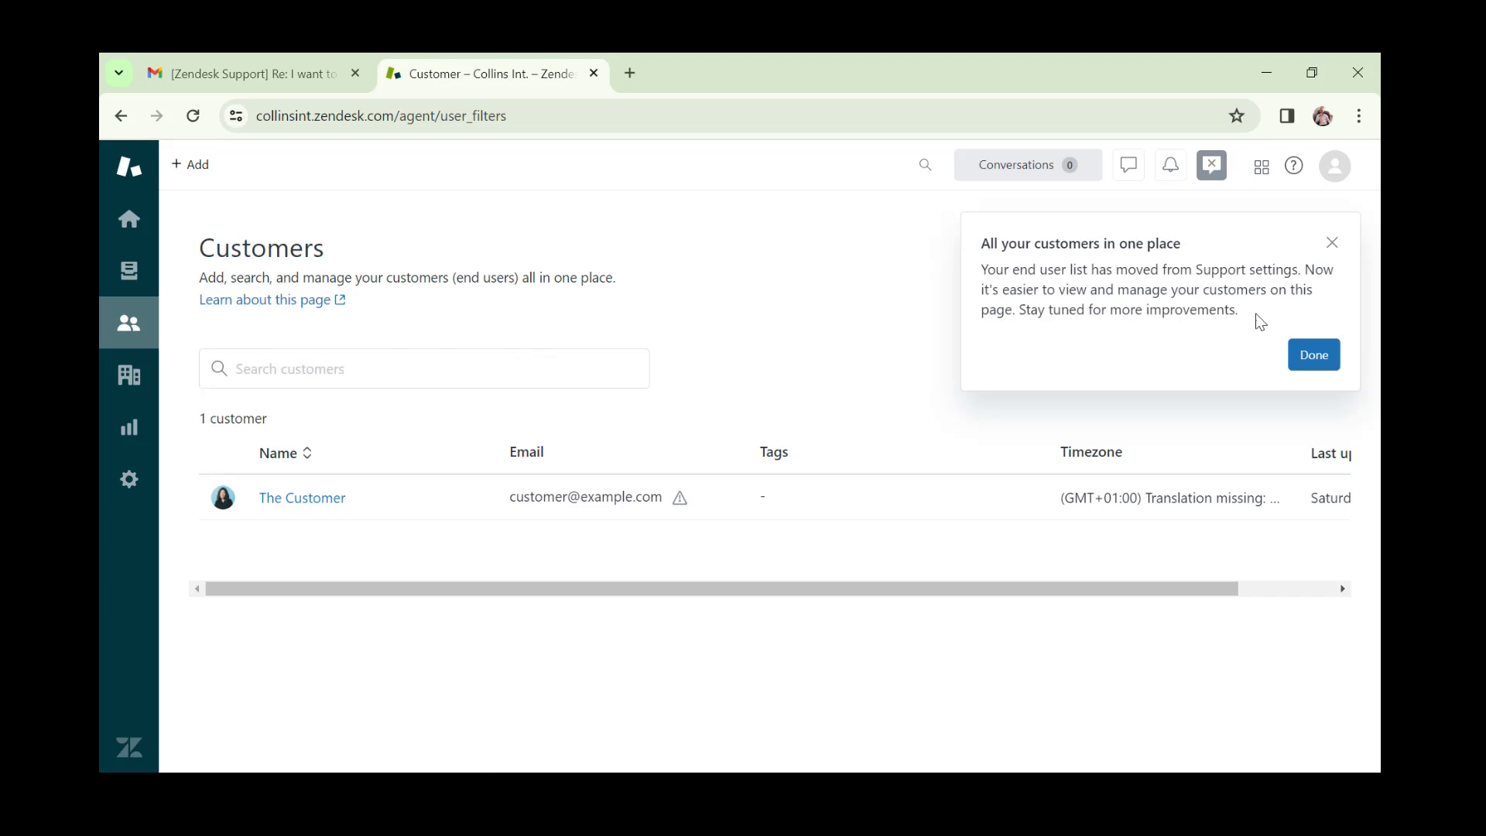
{"action": "left_click", "coordinate": [1331, 244]}
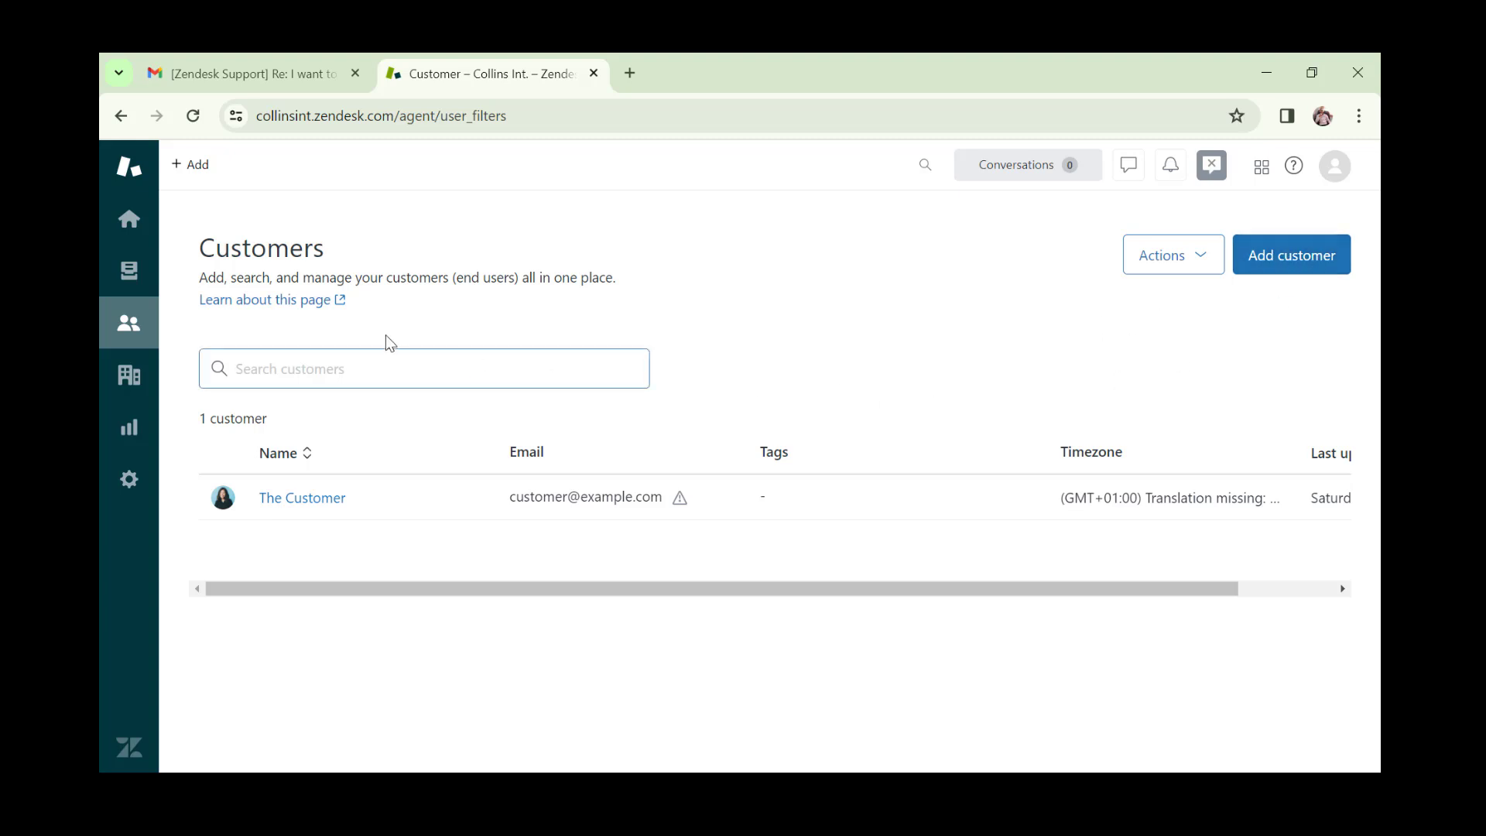
{"action": "left_click", "coordinate": [147, 379]}
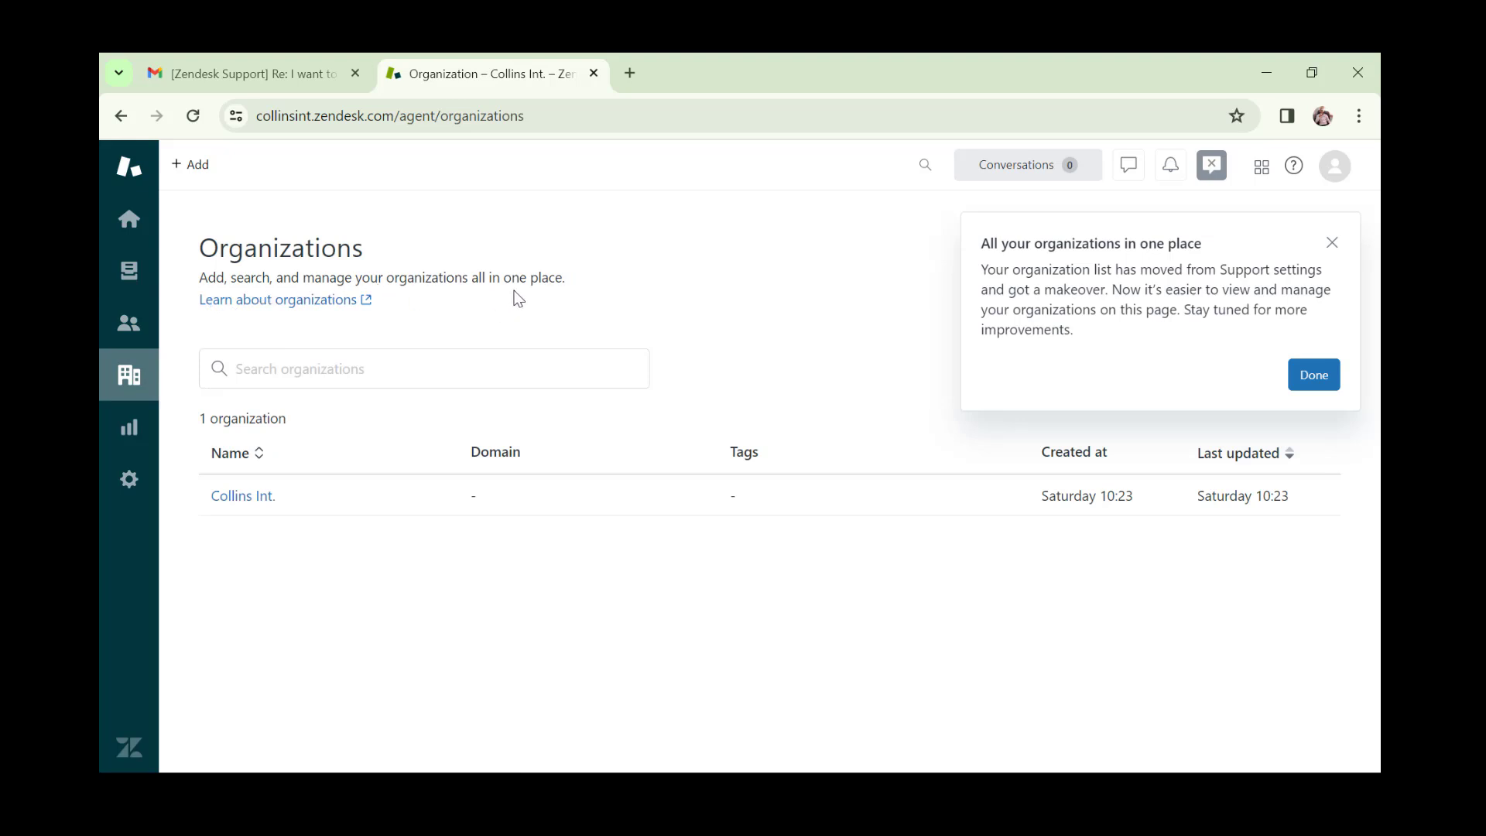
{"action": "left_click", "coordinate": [1315, 375]}
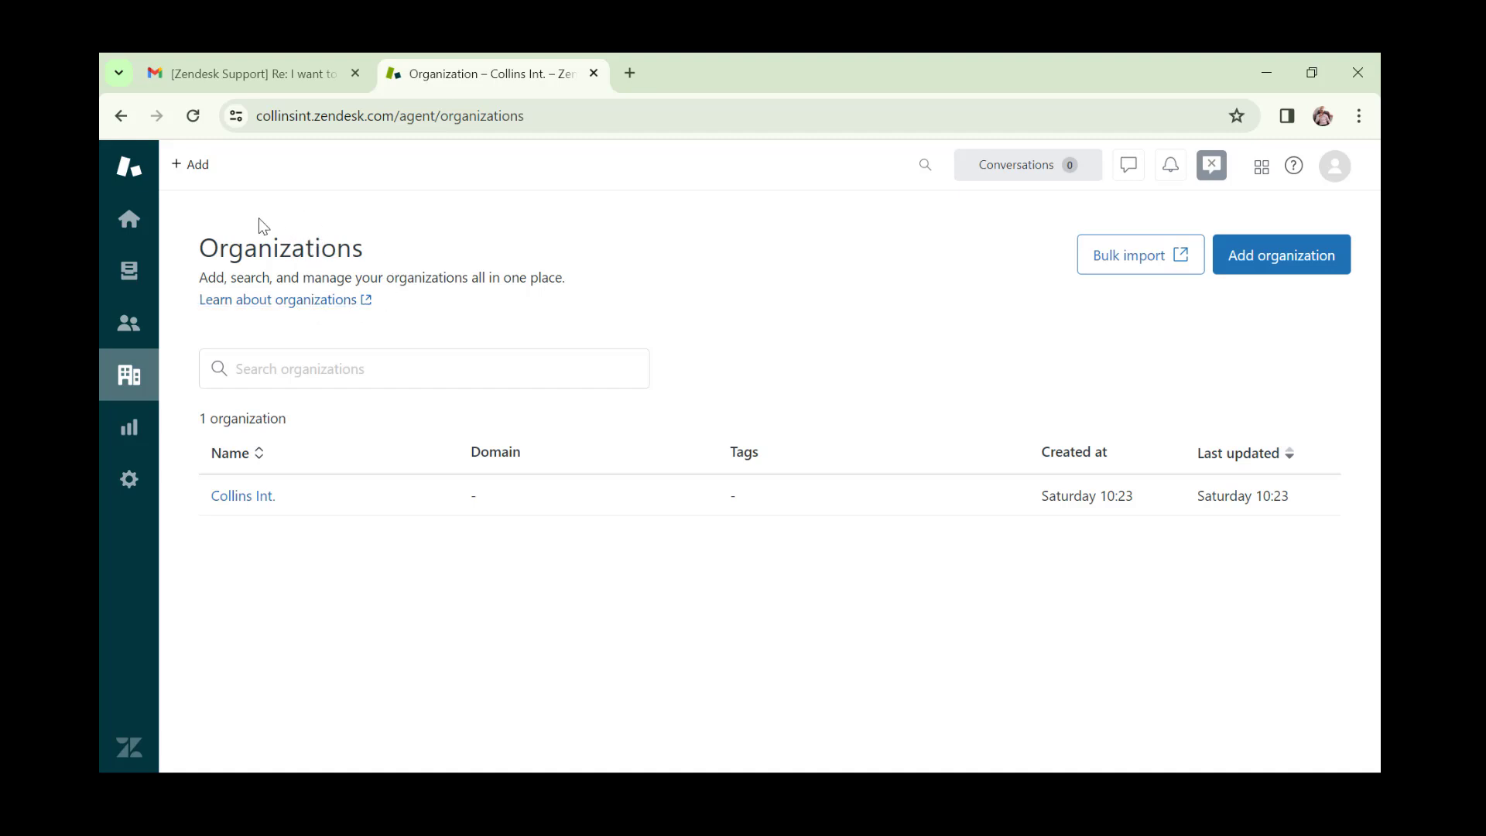
View the Reporting page and the admin overview down to its feature usages
{"action": "left_click", "coordinate": [140, 438]}
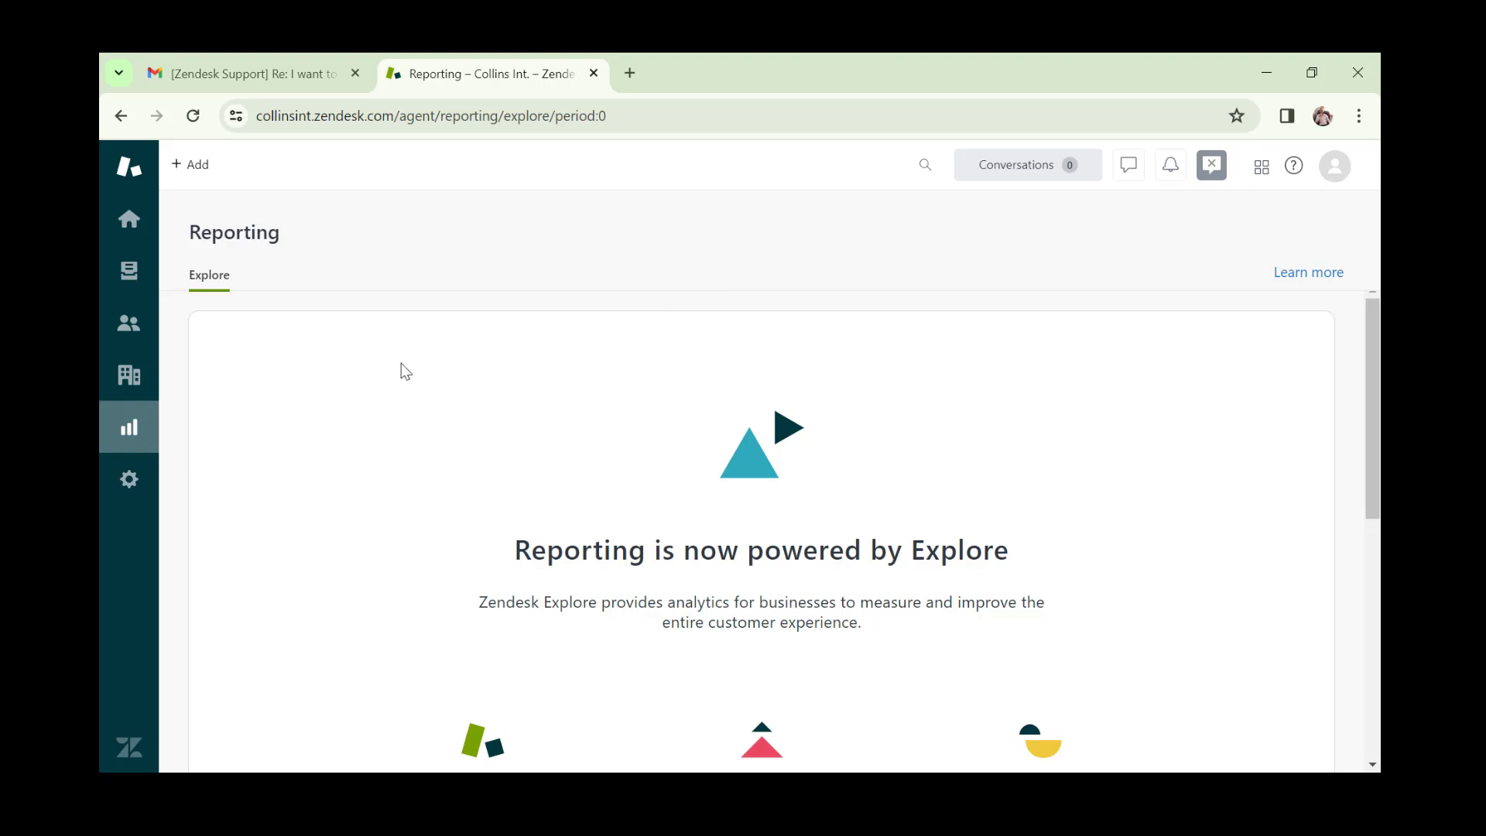
{"action": "left_click", "coordinate": [131, 481]}
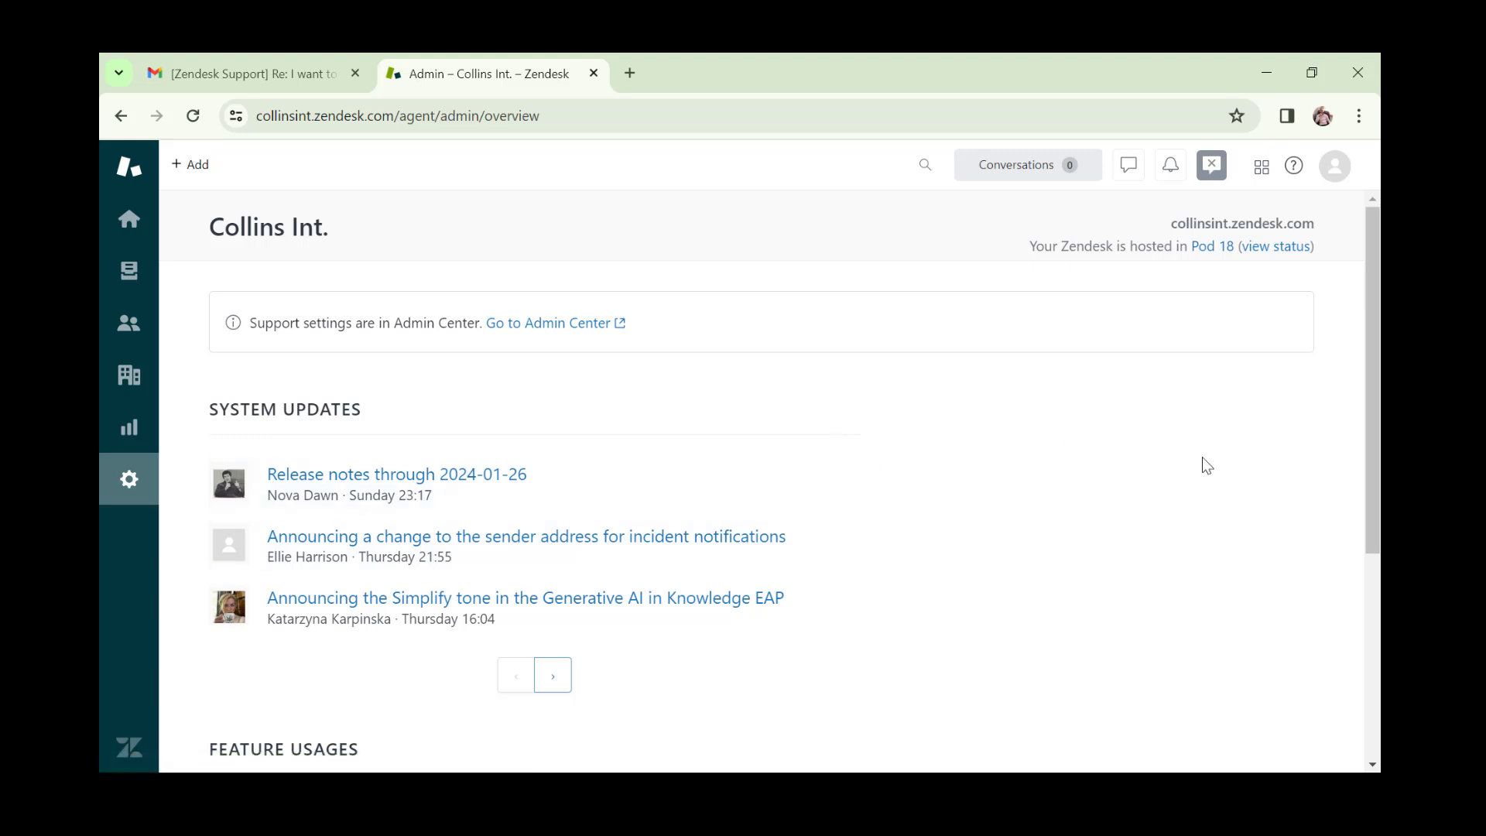
{"action": "left_click_drag", "start_coordinate": [1370, 341], "coordinate": [1370, 545]}
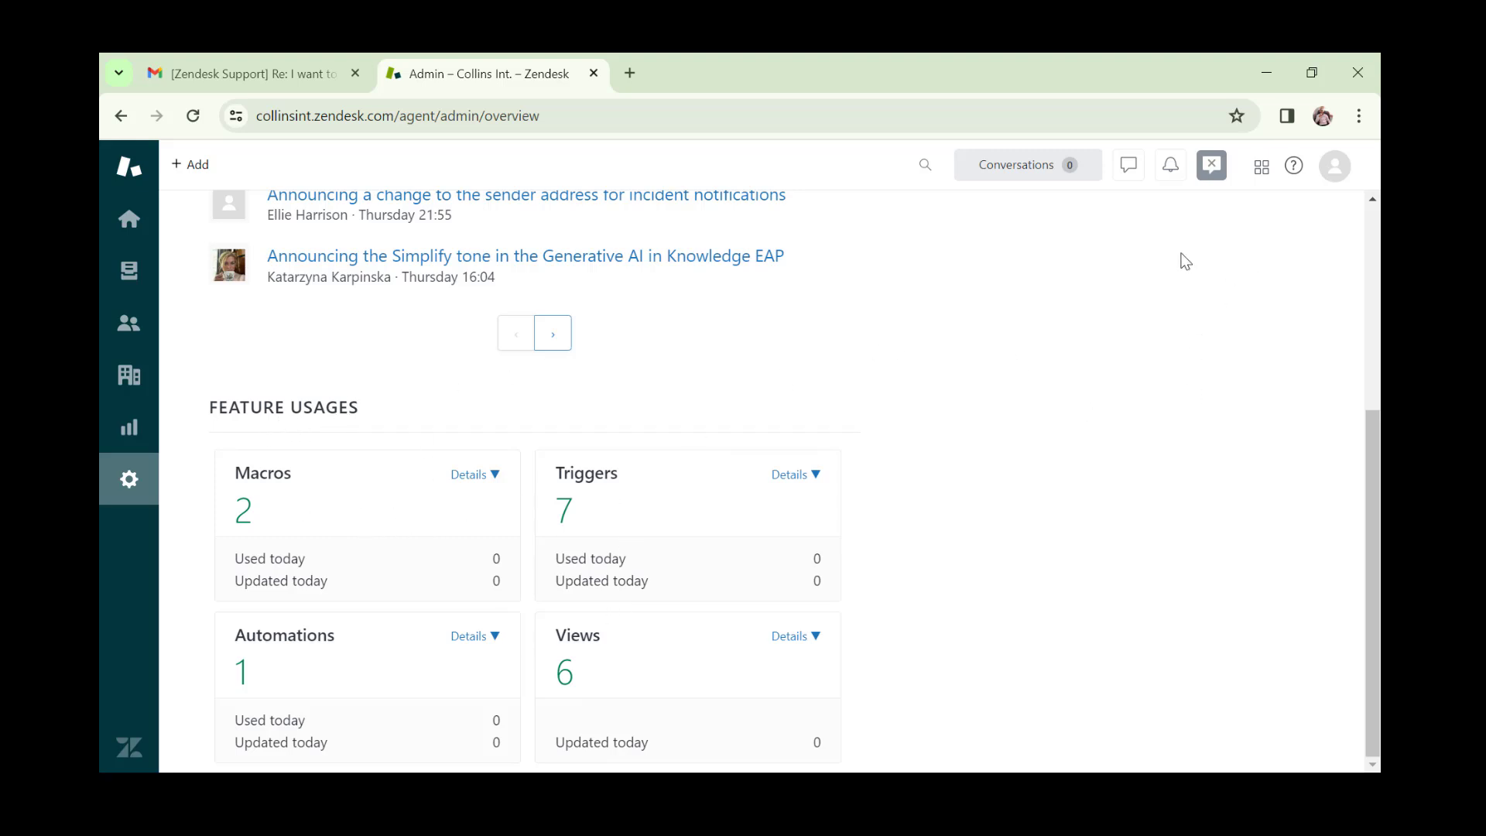
Check the available chat statuses and the messaging updates
{"action": "left_click", "coordinate": [1127, 175]}
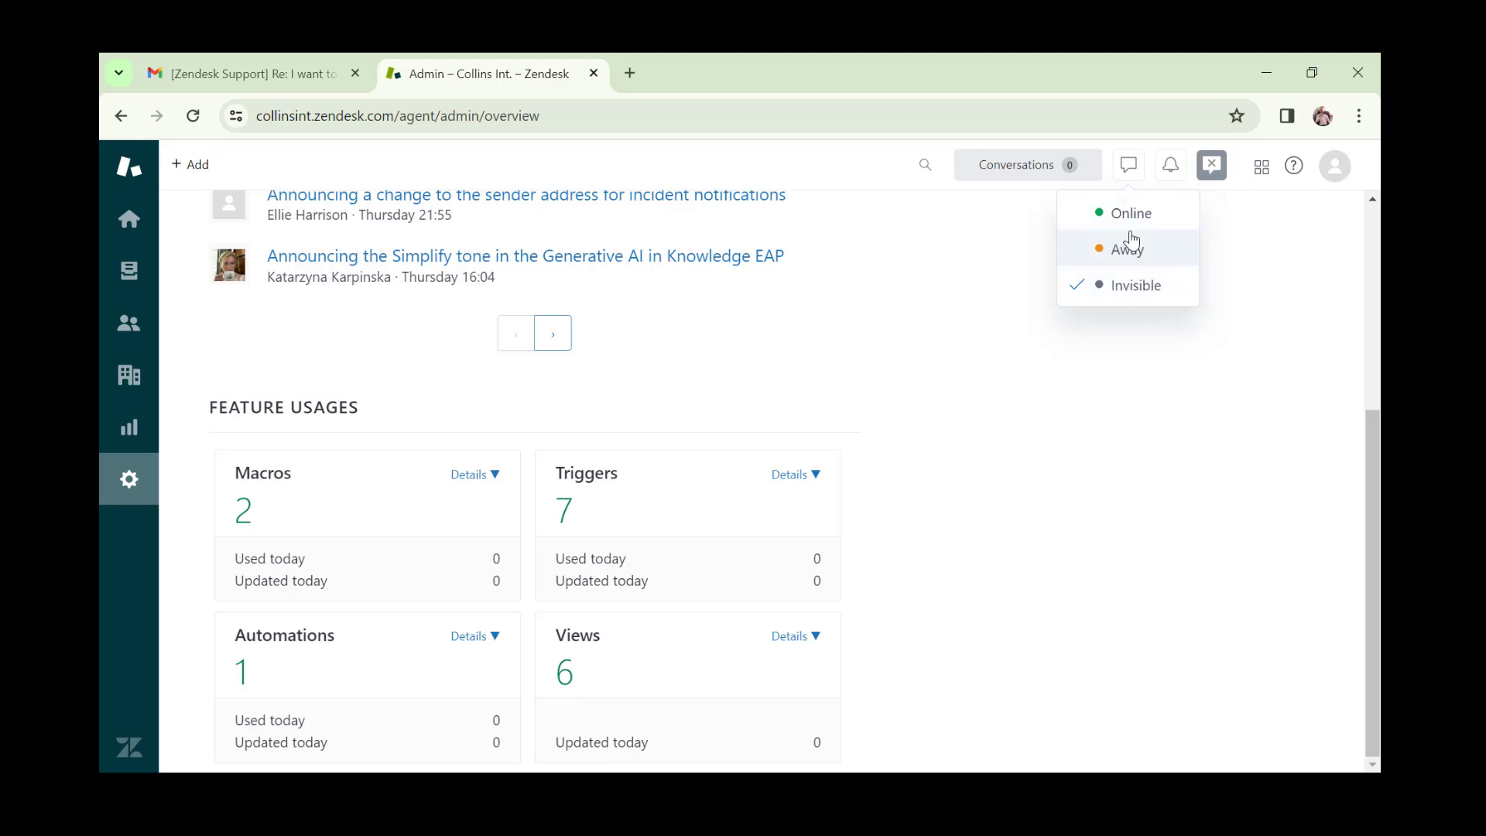
{"action": "left_click", "coordinate": [1171, 168]}
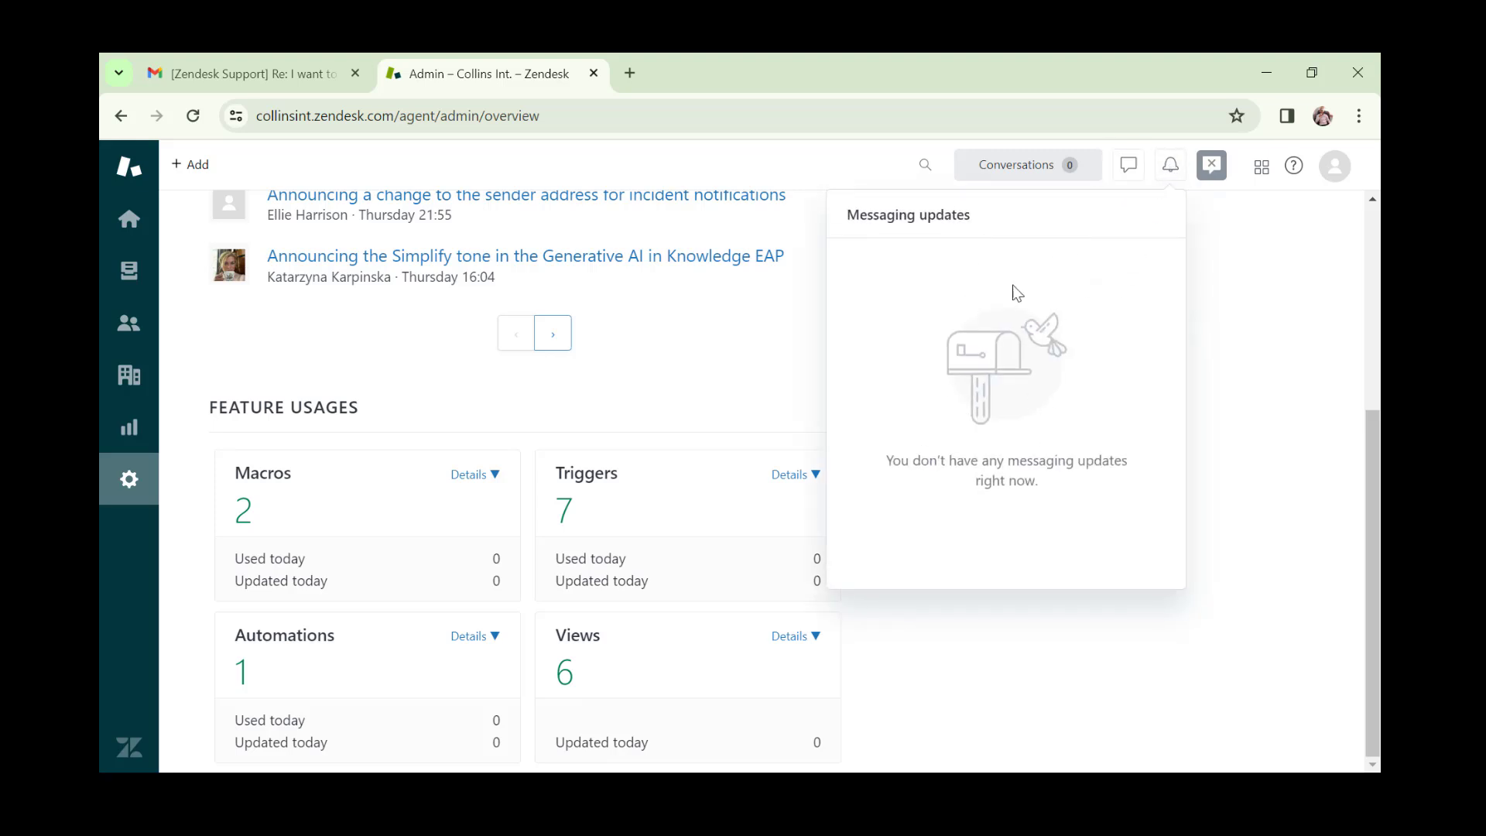
{"action": "left_click", "coordinate": [1225, 302]}
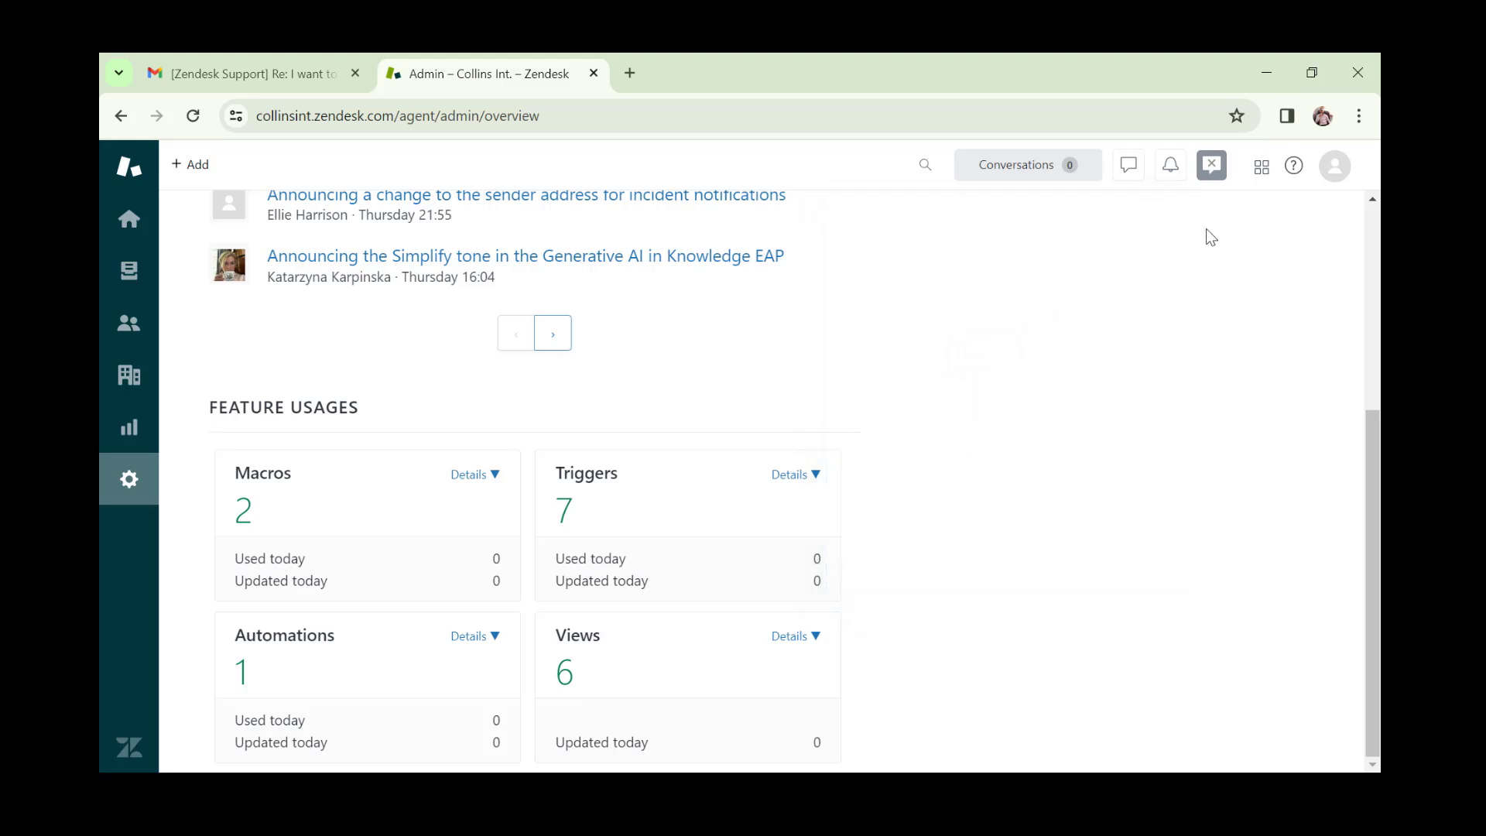
{"action": "left_click", "coordinate": [1214, 177]}
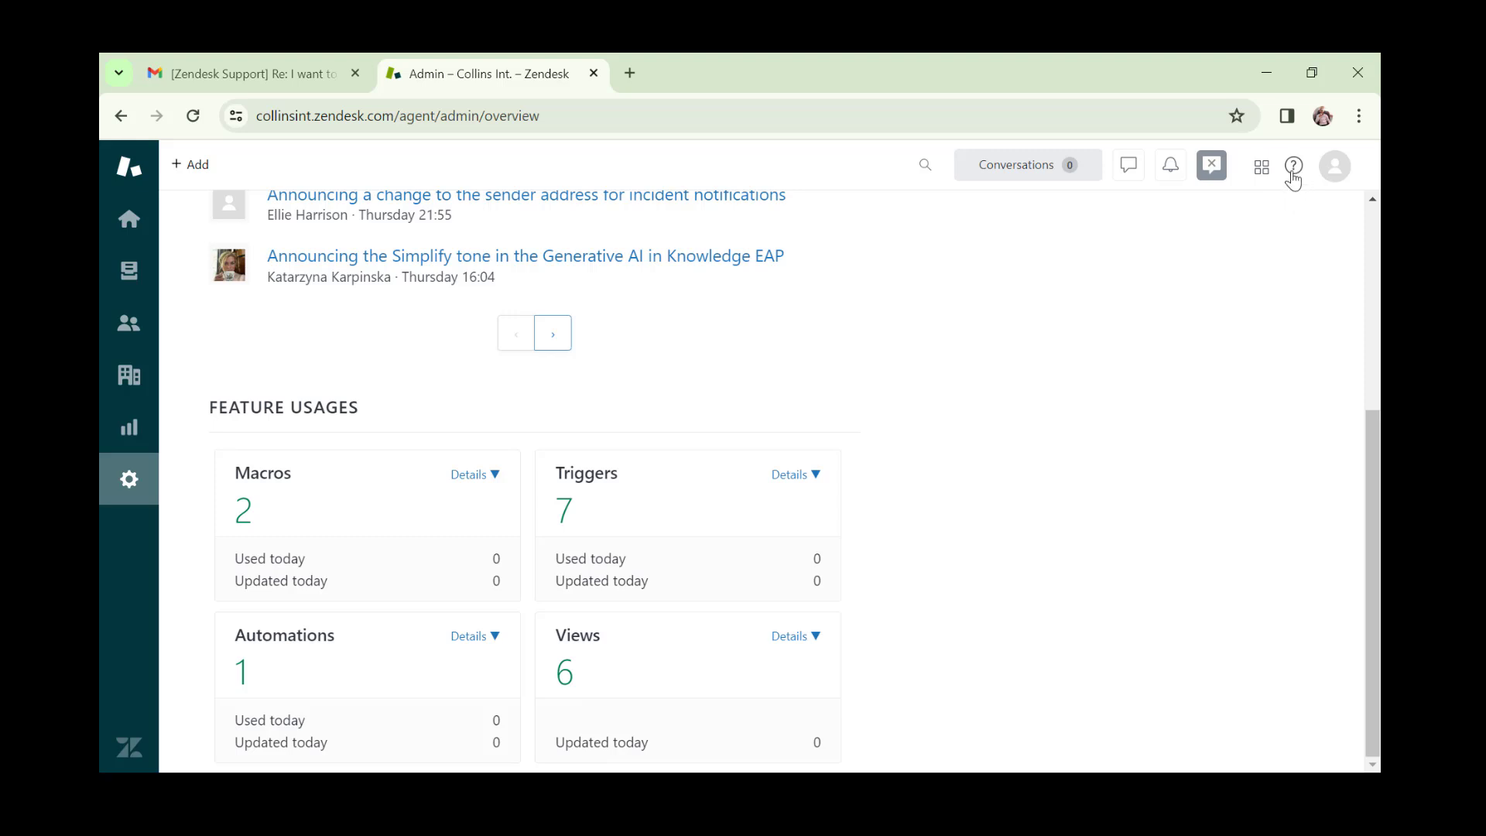
Look at the help options and the profile options, closing both and returning to the start of the admin overview
{"action": "left_click", "coordinate": [1293, 175]}
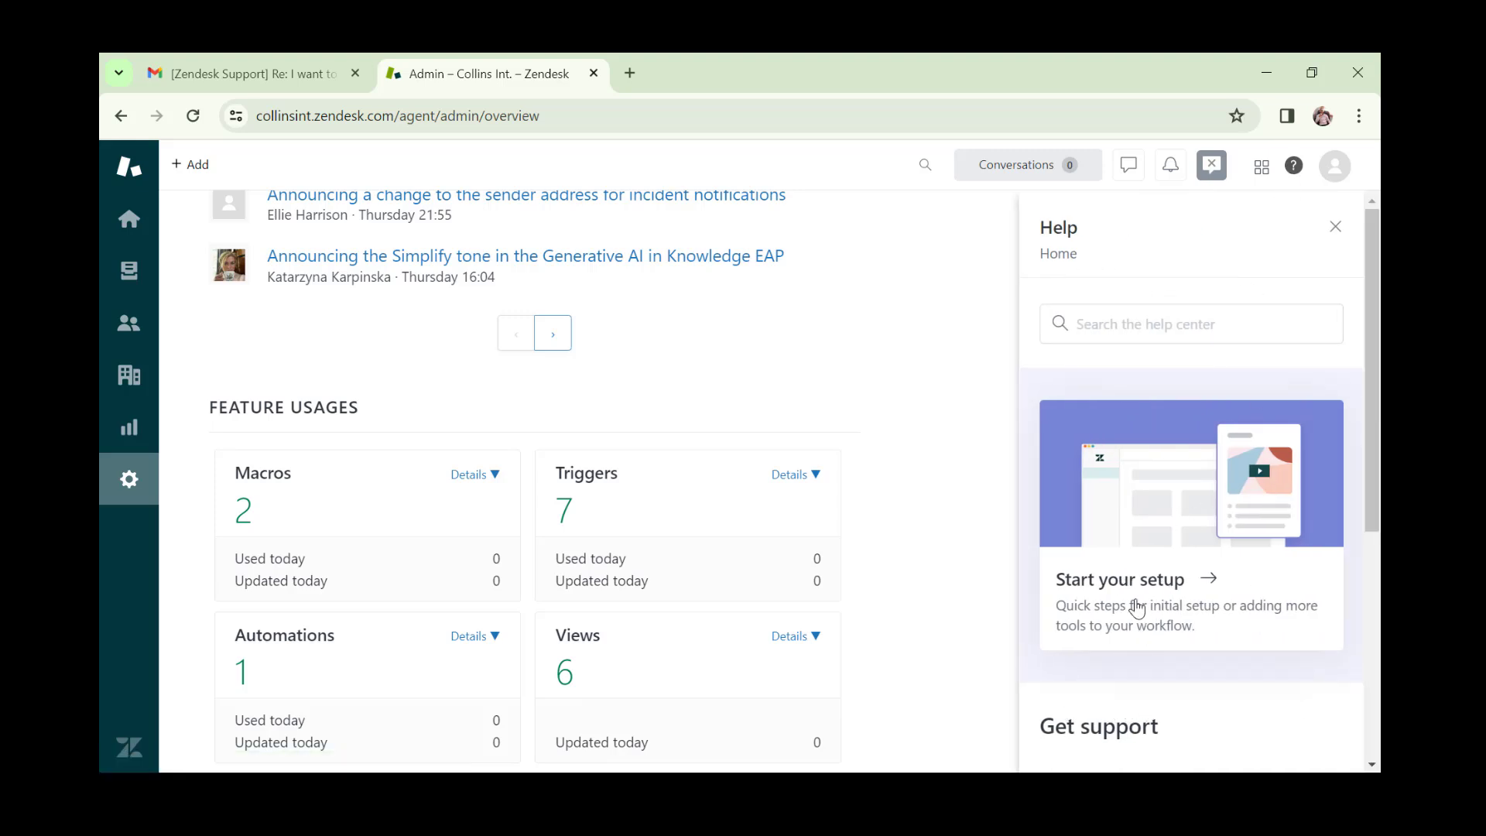
{"action": "left_click", "coordinate": [1333, 229]}
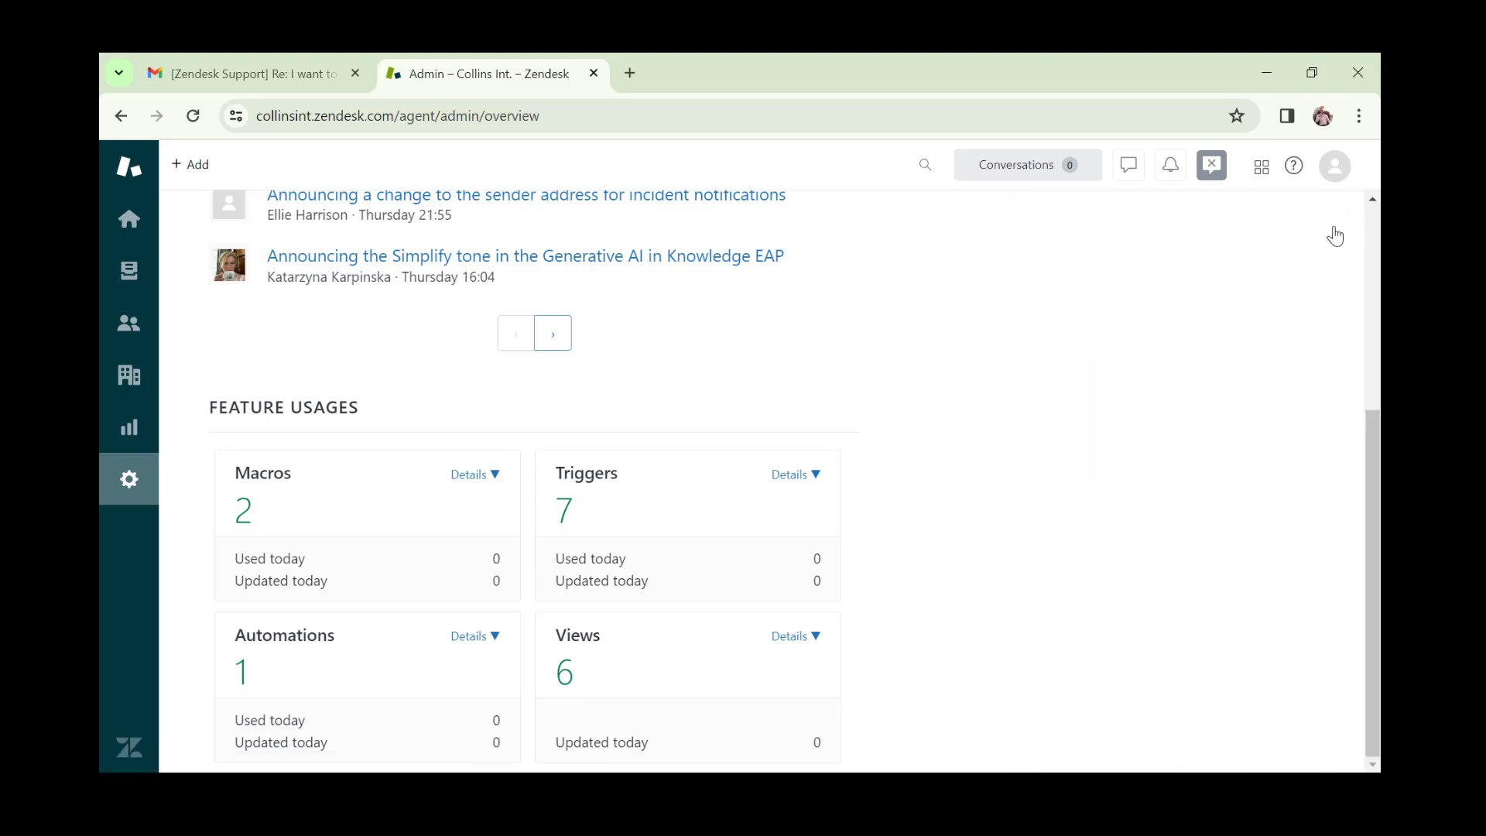
{"action": "left_click", "coordinate": [1338, 180]}
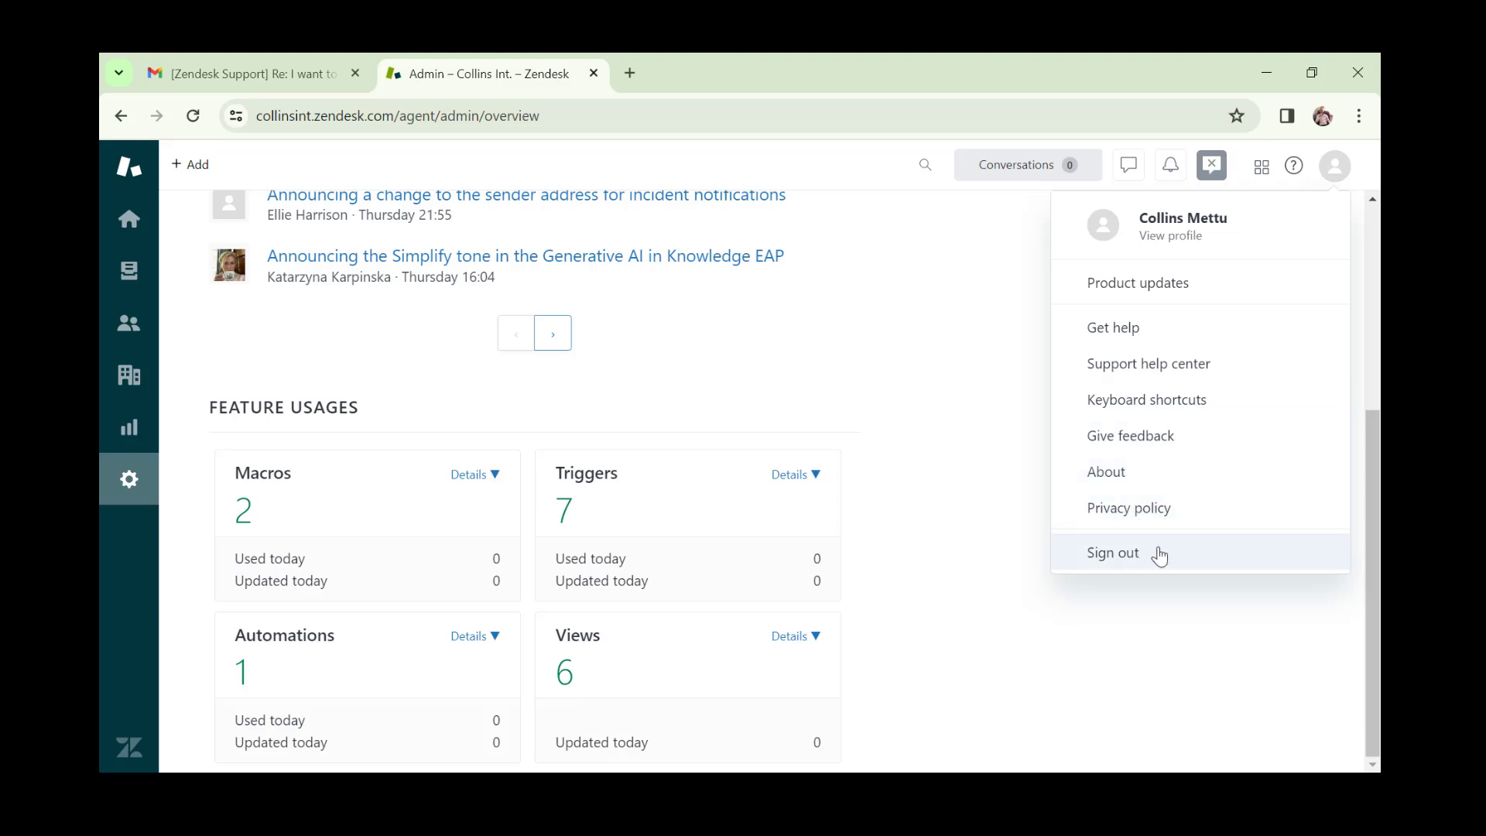
{"action": "left_click", "coordinate": [1006, 449]}
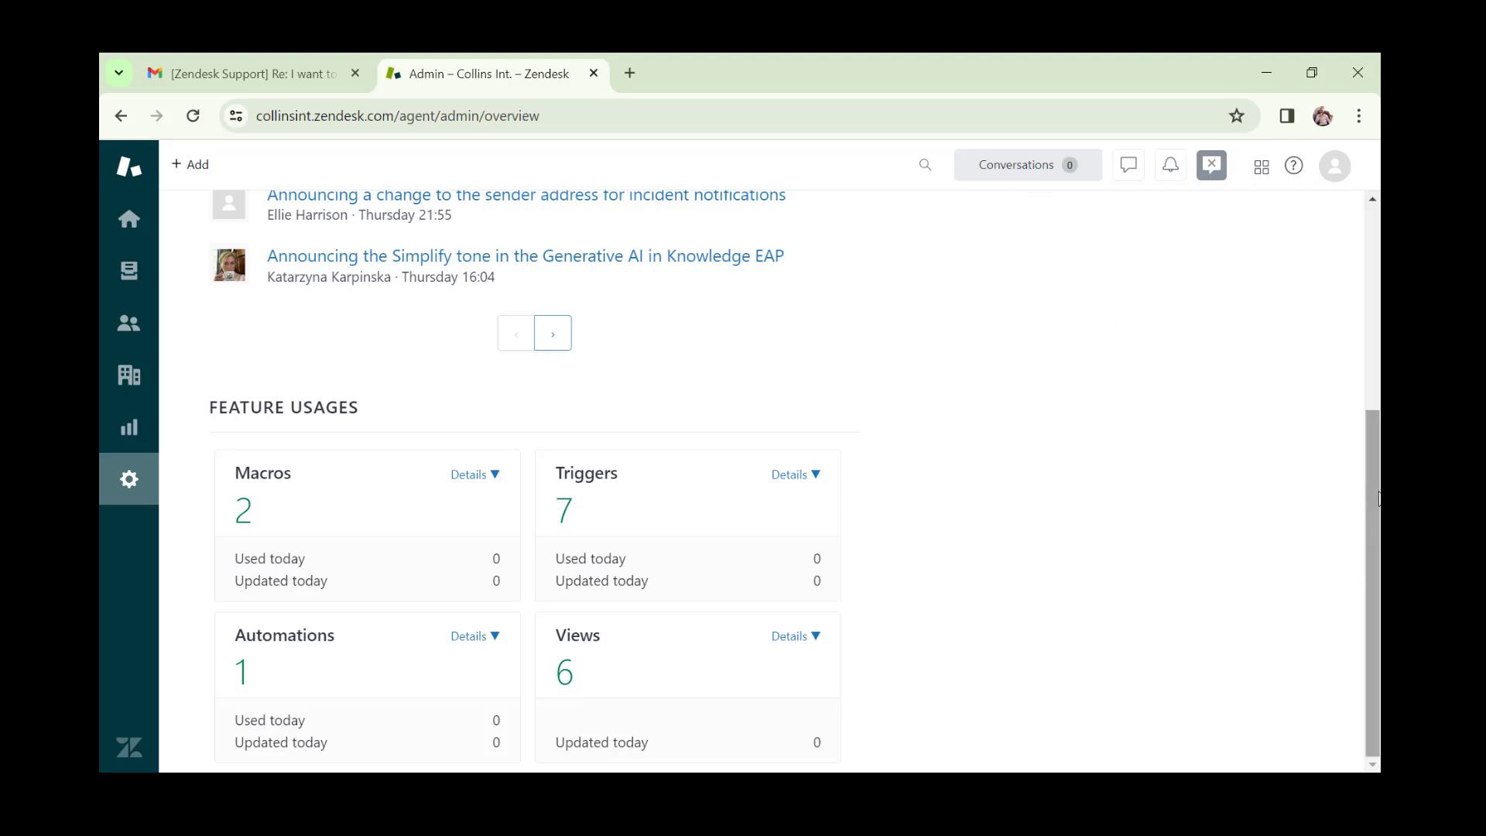
{"action": "left_click_drag", "start_coordinate": [1374, 485], "coordinate": [1373, 279]}
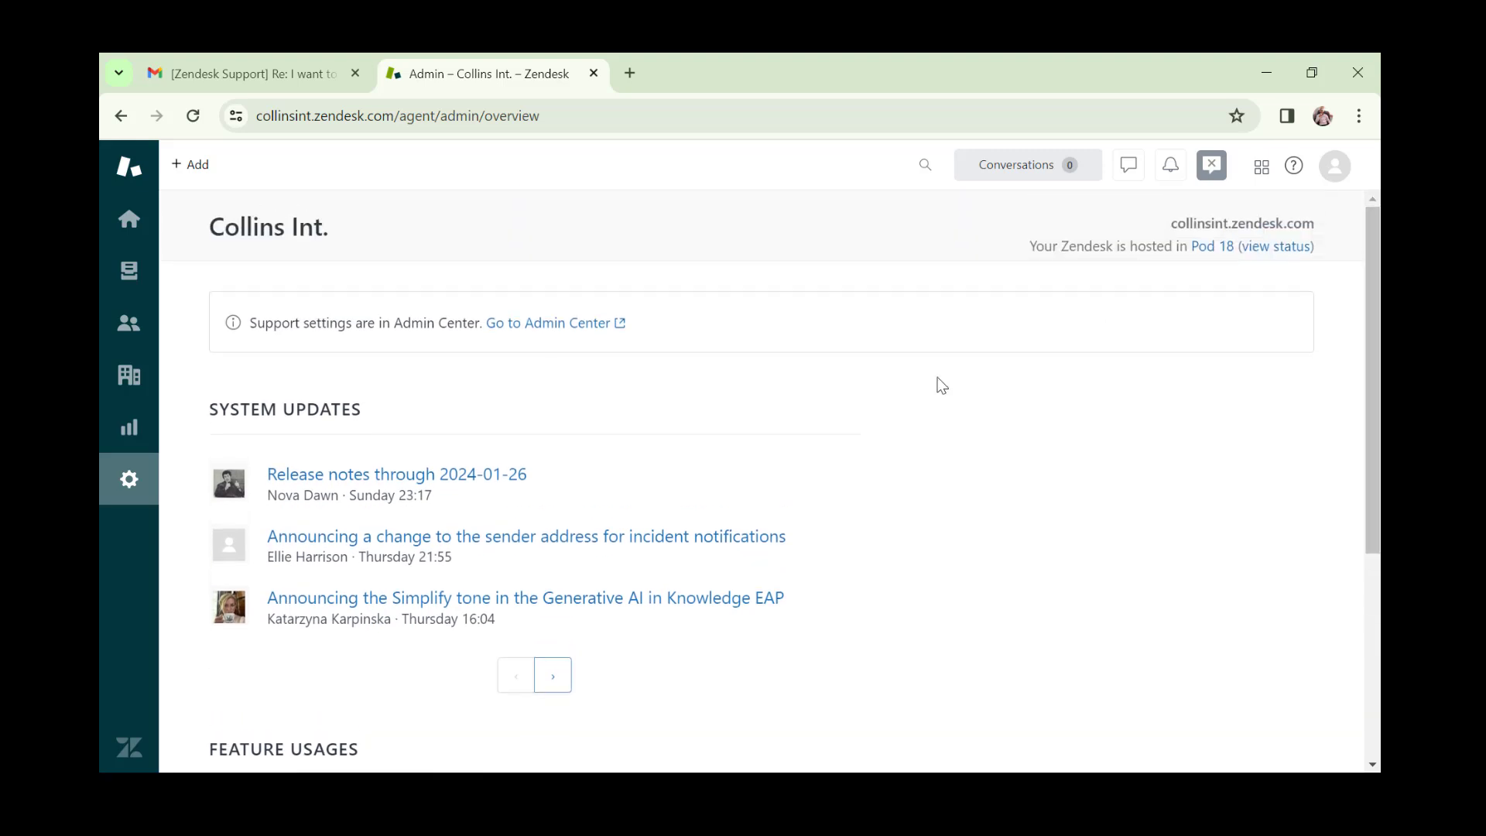